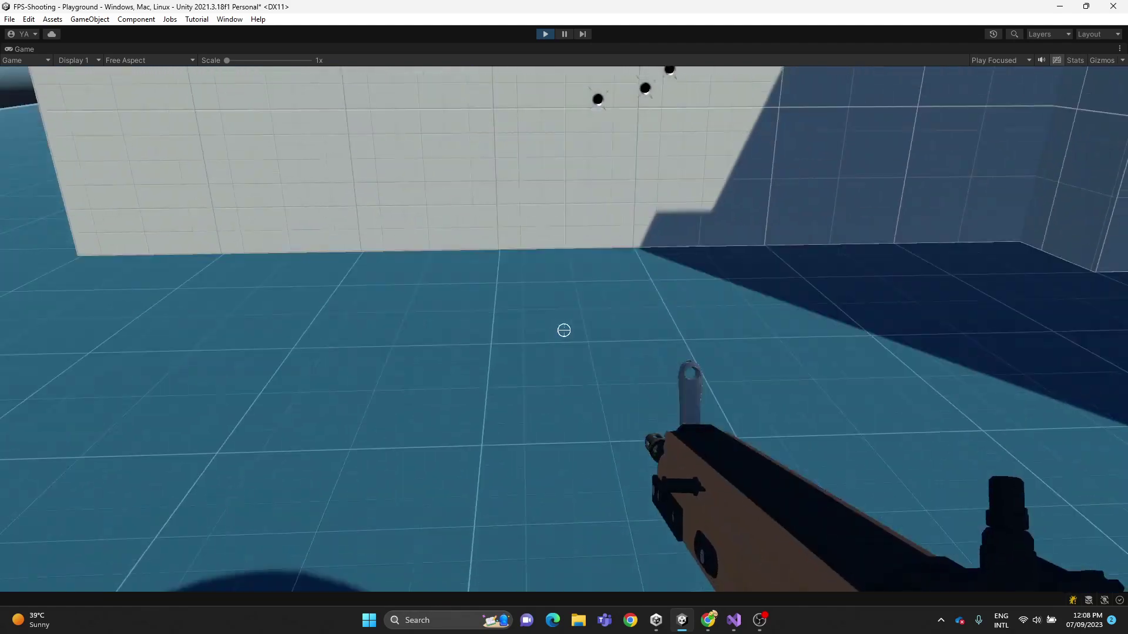
{"action": "left_click", "coordinate": [564, 331]}
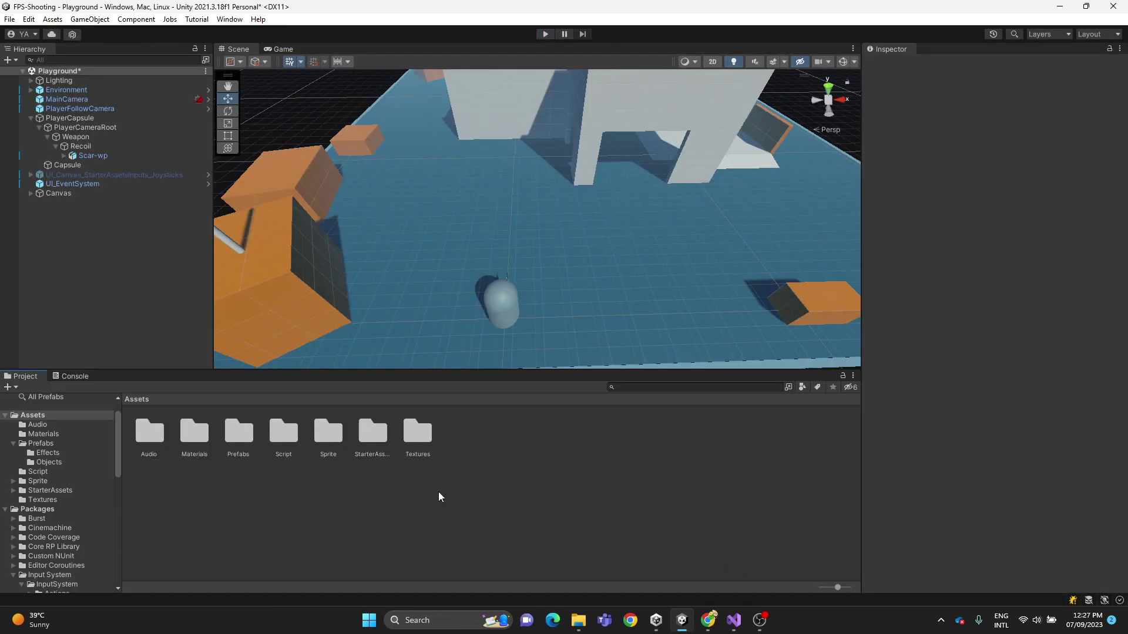
Drag BulletHole.png from the Pictures folder into the project's Assets/Sprite folder.
{"action": "double_click", "coordinate": [327, 431]}
{"action": "left_click", "coordinate": [578, 620]}
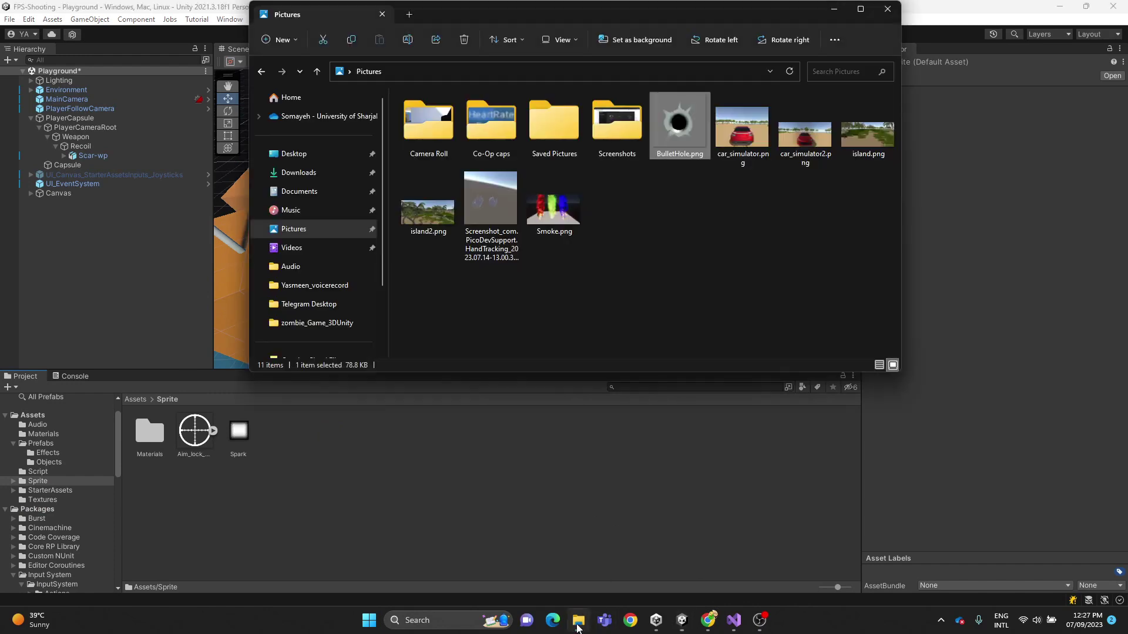
{"action": "left_click_drag", "start_coordinate": [685, 124], "coordinate": [294, 456]}
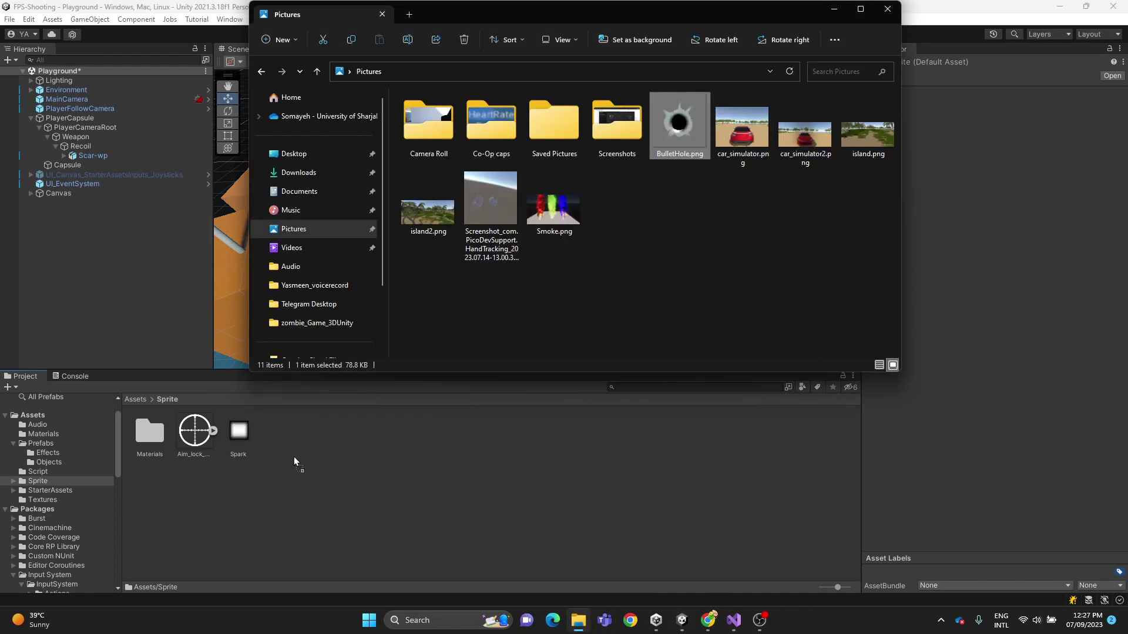
{"action": "left_click", "coordinate": [328, 458]}
Set BulletHole's Texture Type to Sprite (2D and UI) and apply it.
{"action": "left_click", "coordinate": [240, 432]}
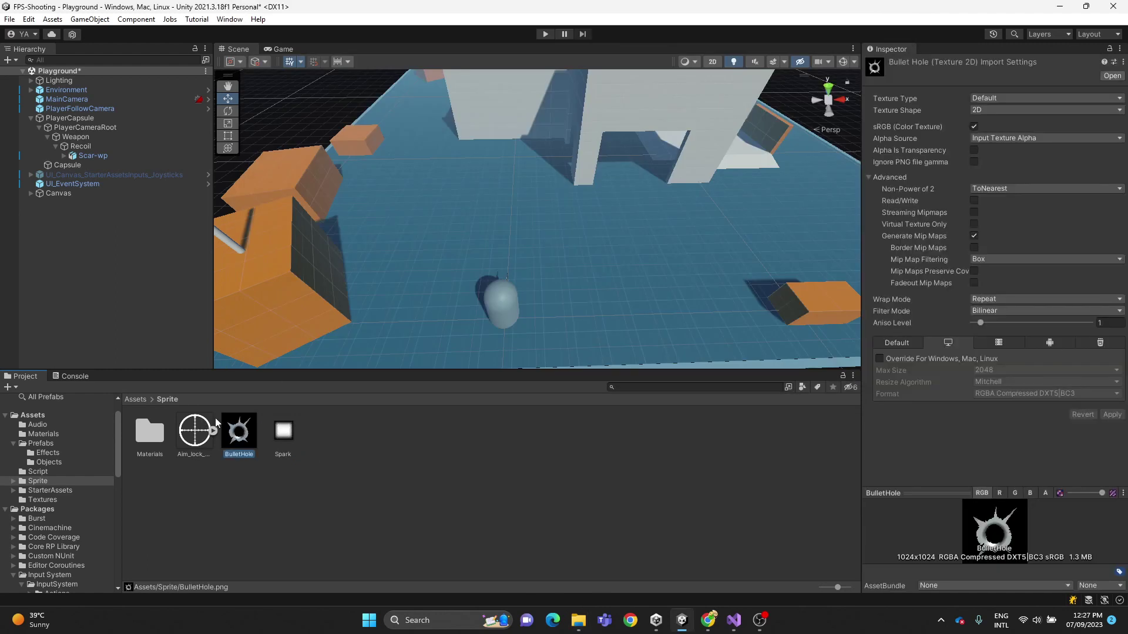
{"action": "left_click", "coordinate": [1004, 99]}
{"action": "left_click", "coordinate": [1020, 151]}
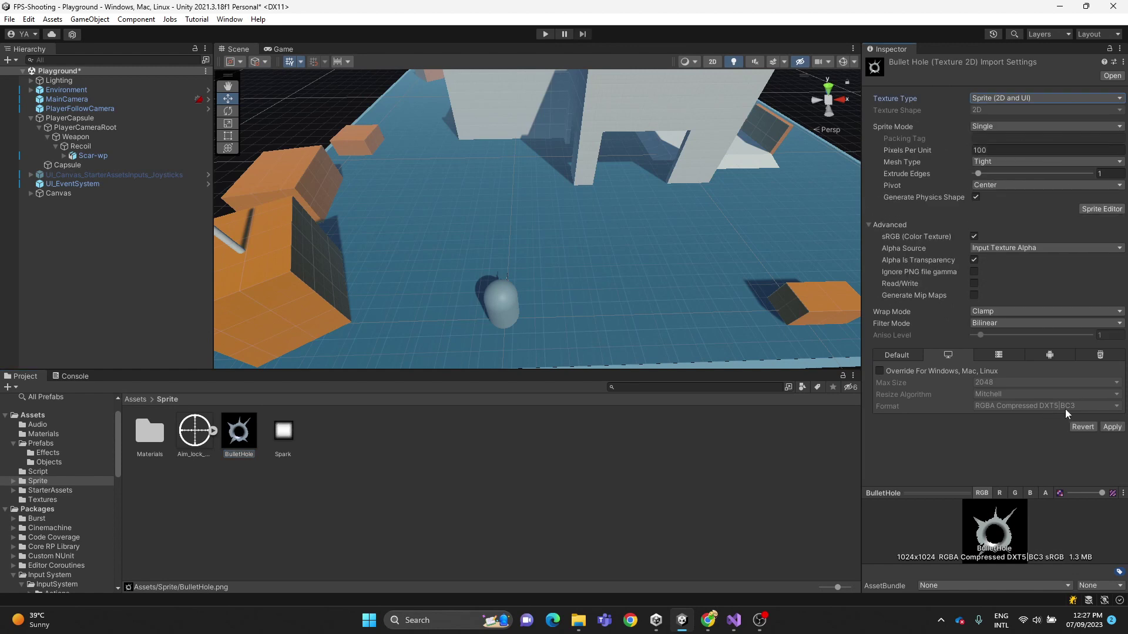
{"action": "left_click", "coordinate": [1112, 427]}
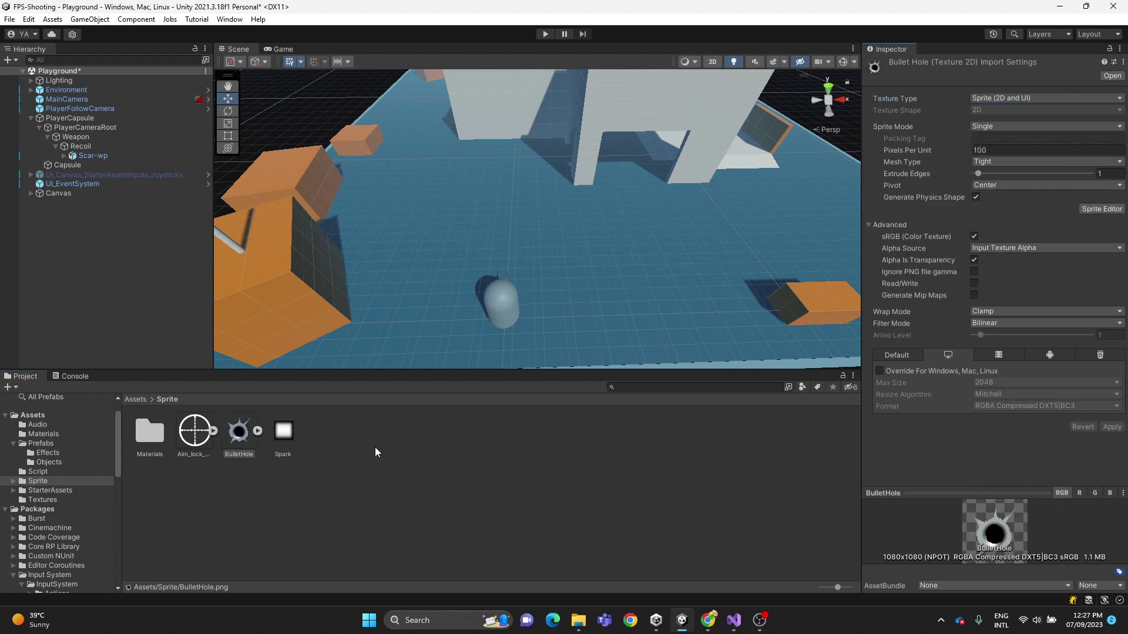
{"action": "left_click", "coordinate": [94, 248]}
Create an empty object named bulletHole with a Sprite Renderer showing the BulletHole sprite.
{"action": "right_click", "coordinate": [94, 247]}
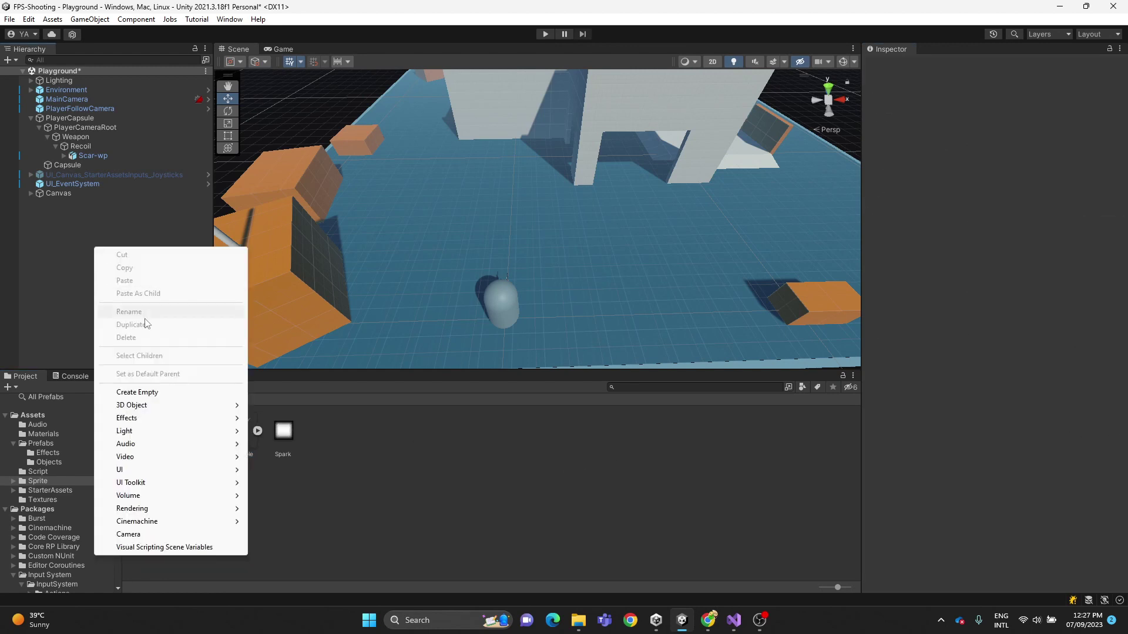
{"action": "left_click", "coordinate": [149, 393]}
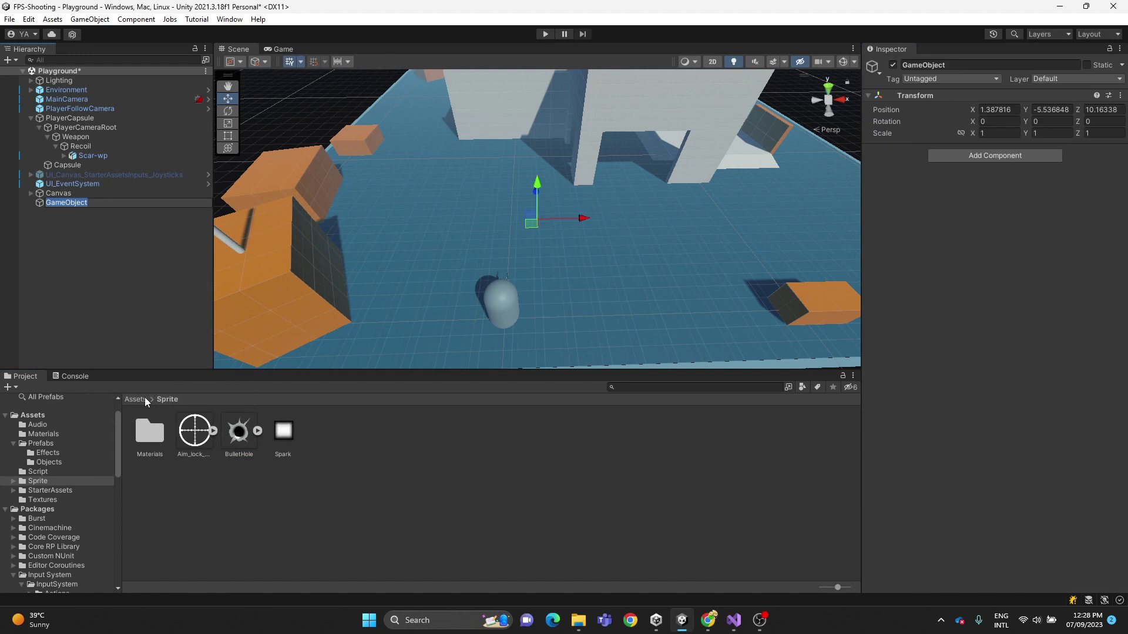
{"action": "type", "text": "B"}
{"action": "key", "text": "Return"}
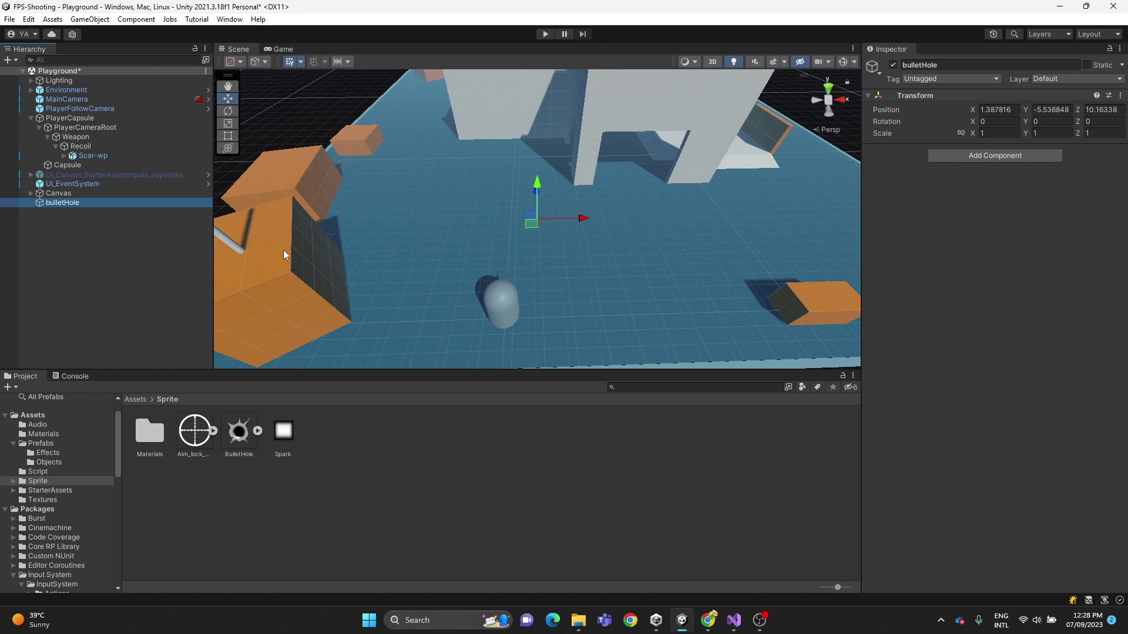
{"action": "left_click", "coordinate": [1019, 153]}
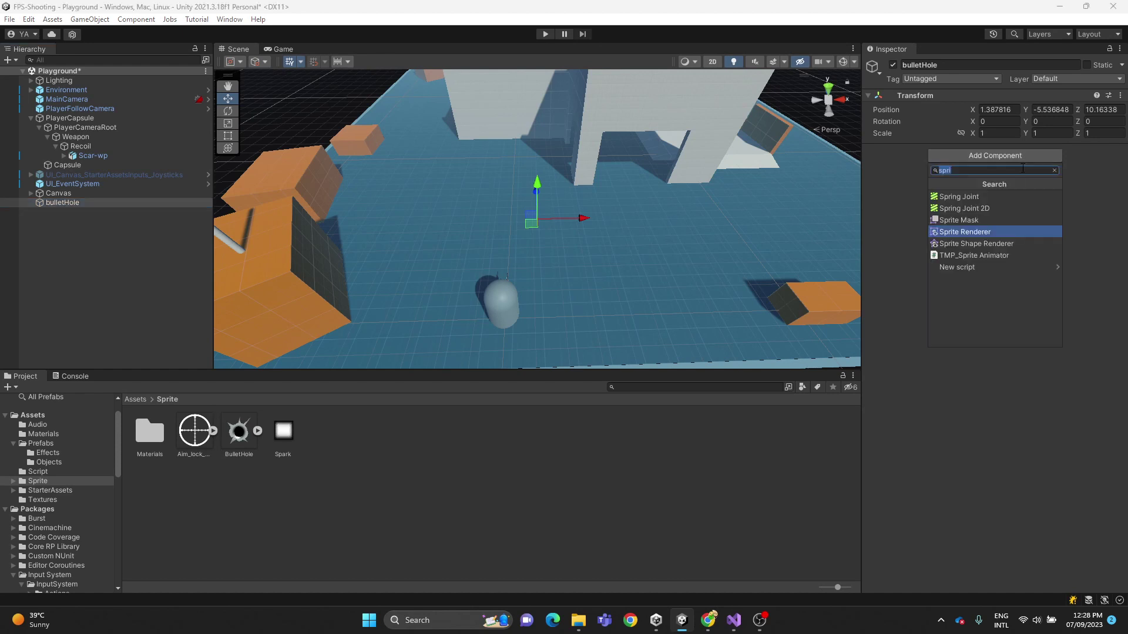
{"action": "left_click", "coordinate": [972, 234]}
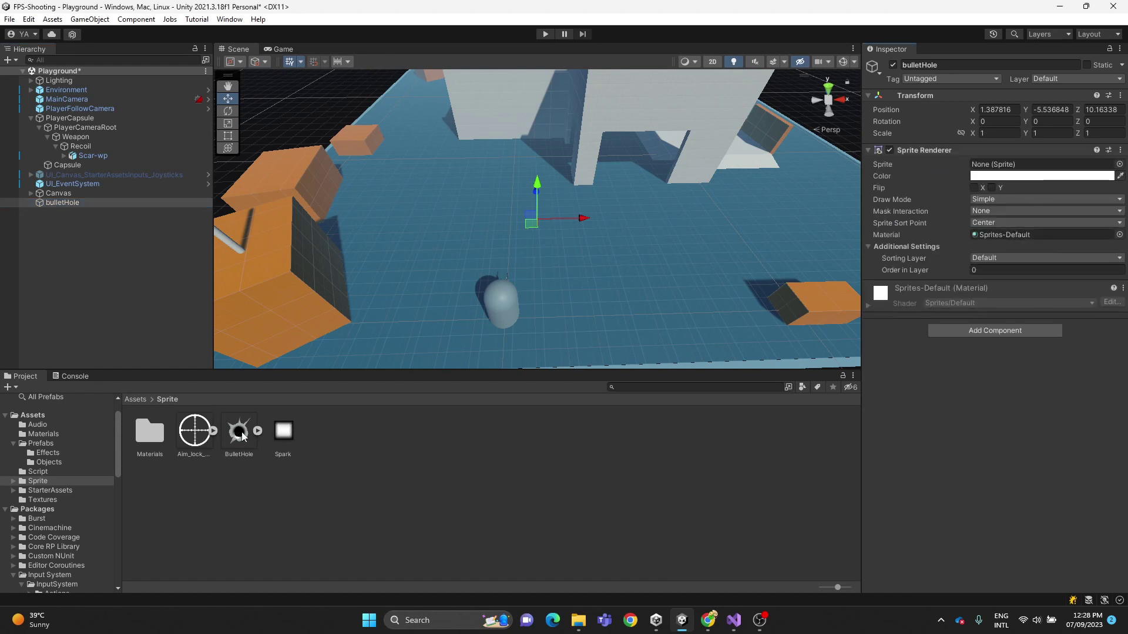
{"action": "left_click_drag", "start_coordinate": [241, 436], "coordinate": [1025, 162]}
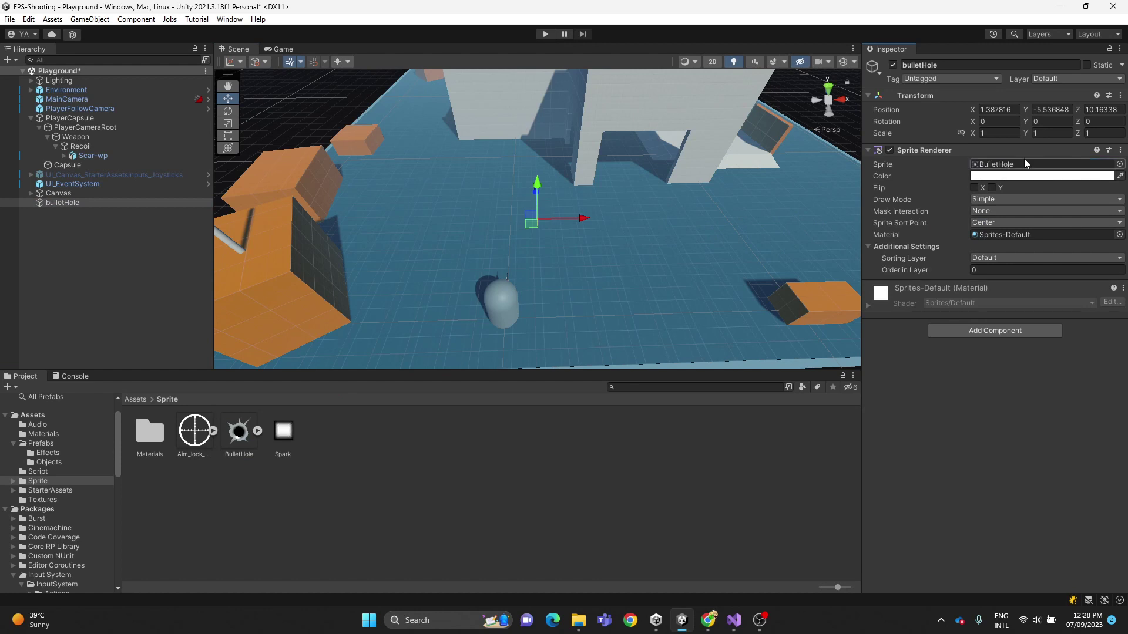
Drag the bulletHole object into Assets/Prefabs/Effects to make it a prefab.
{"action": "left_click", "coordinate": [137, 400]}
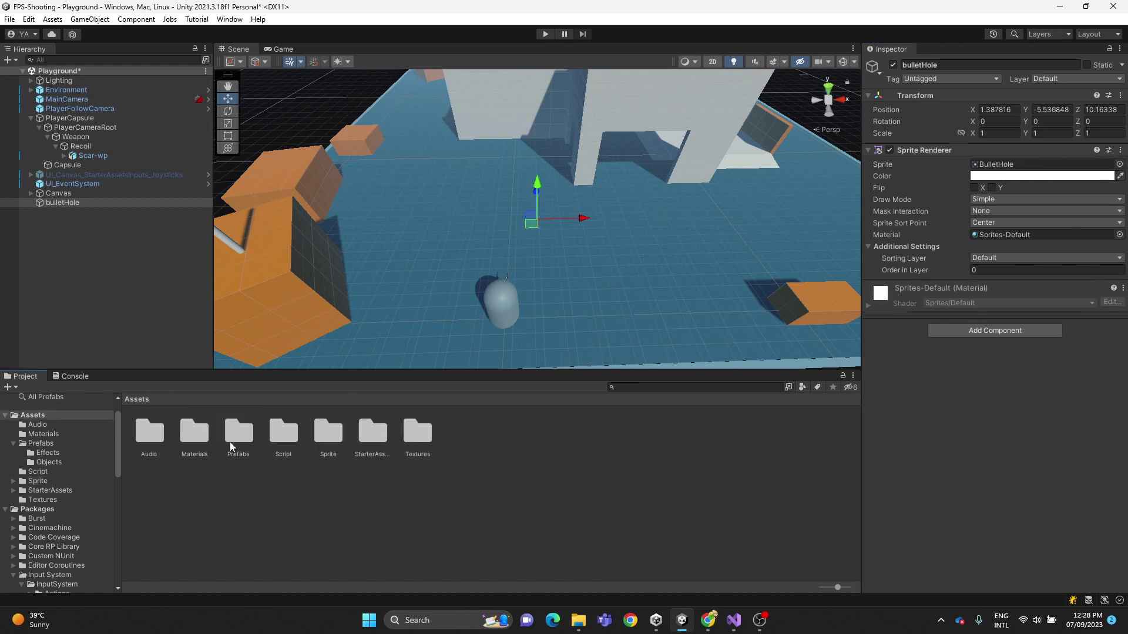
{"action": "double_click", "coordinate": [241, 435]}
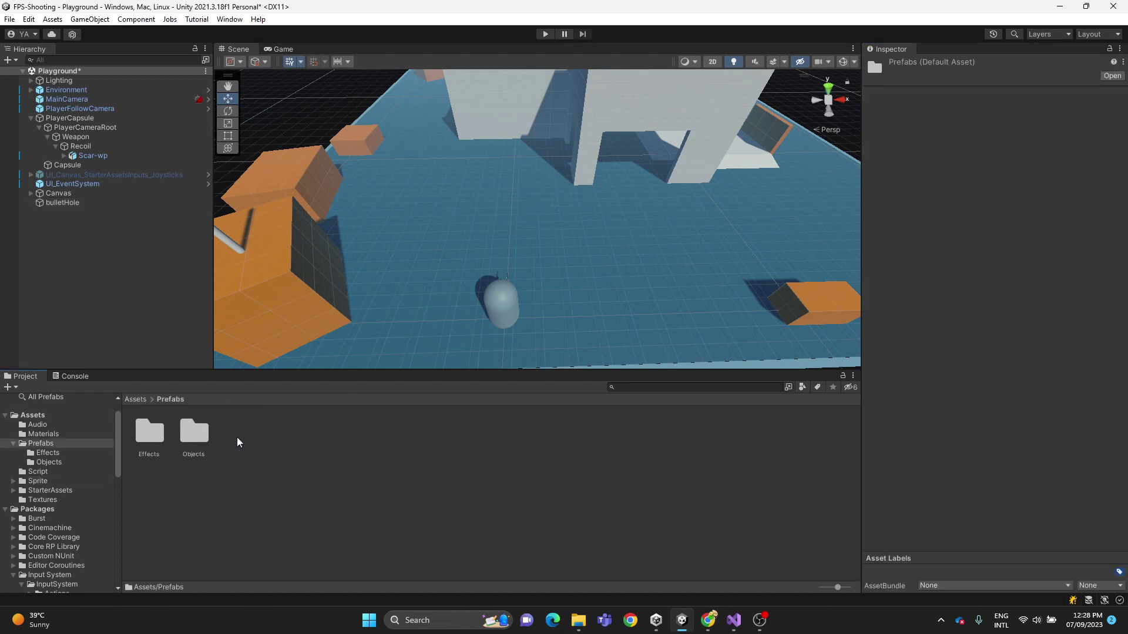
{"action": "double_click", "coordinate": [149, 432]}
{"action": "left_click", "coordinate": [78, 205]}
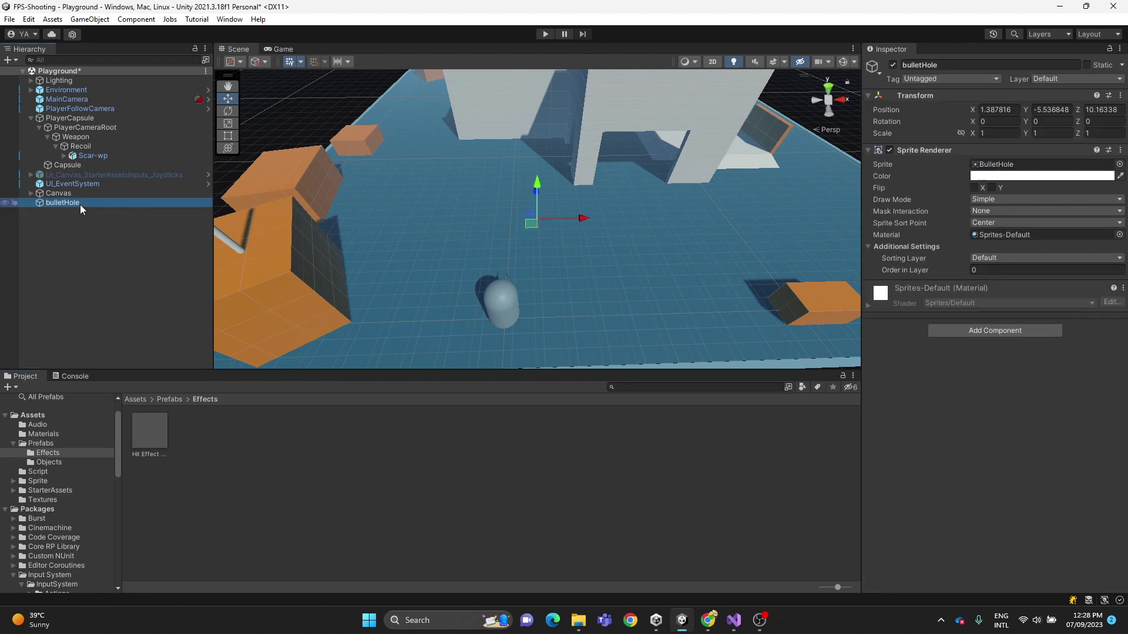
{"action": "left_click_drag", "start_coordinate": [318, 485], "coordinate": [305, 484]}
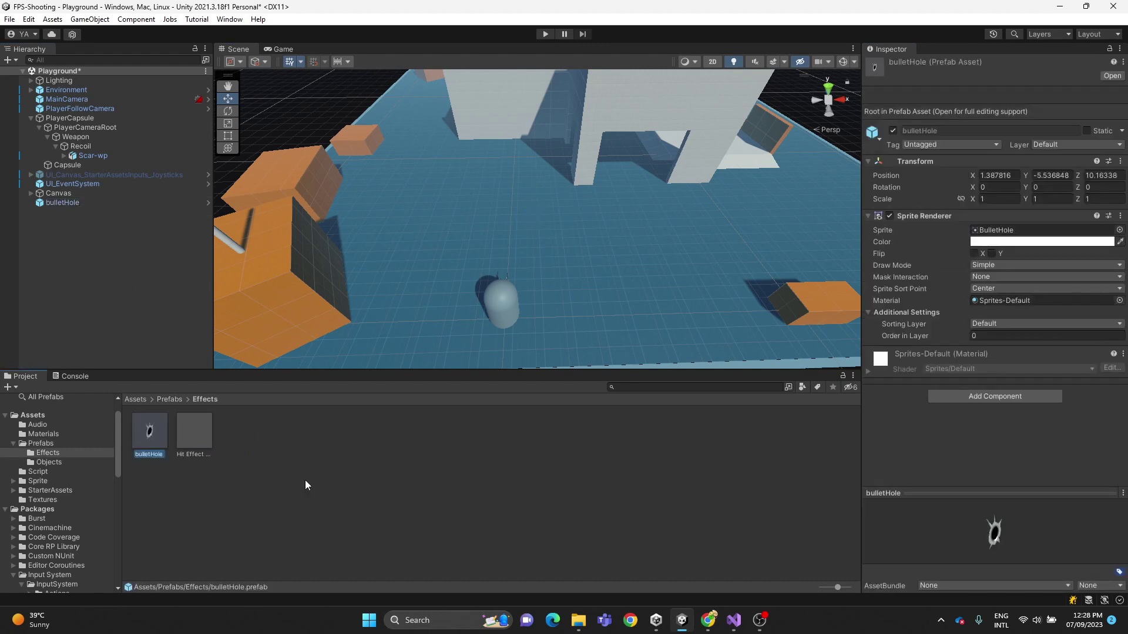
Open the bulletHole prefab and set its Position to 0, 0, 0.
{"action": "double_click", "coordinate": [151, 440]}
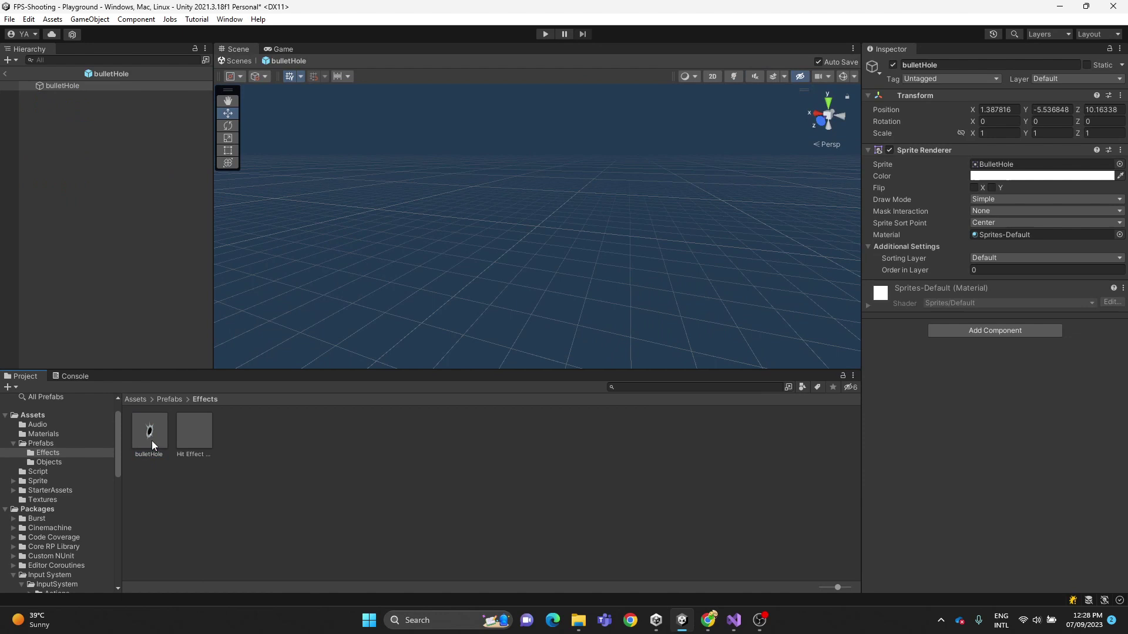
{"action": "double_click", "coordinate": [99, 84]}
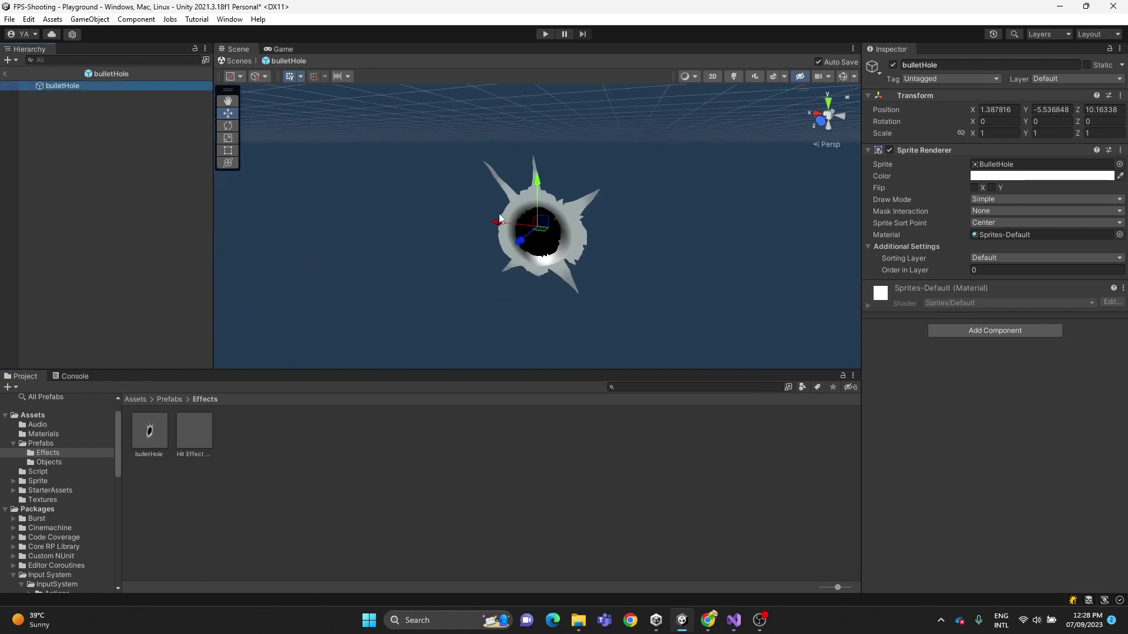
{"action": "left_click", "coordinate": [995, 110]}
{"action": "type", "text": "0"}
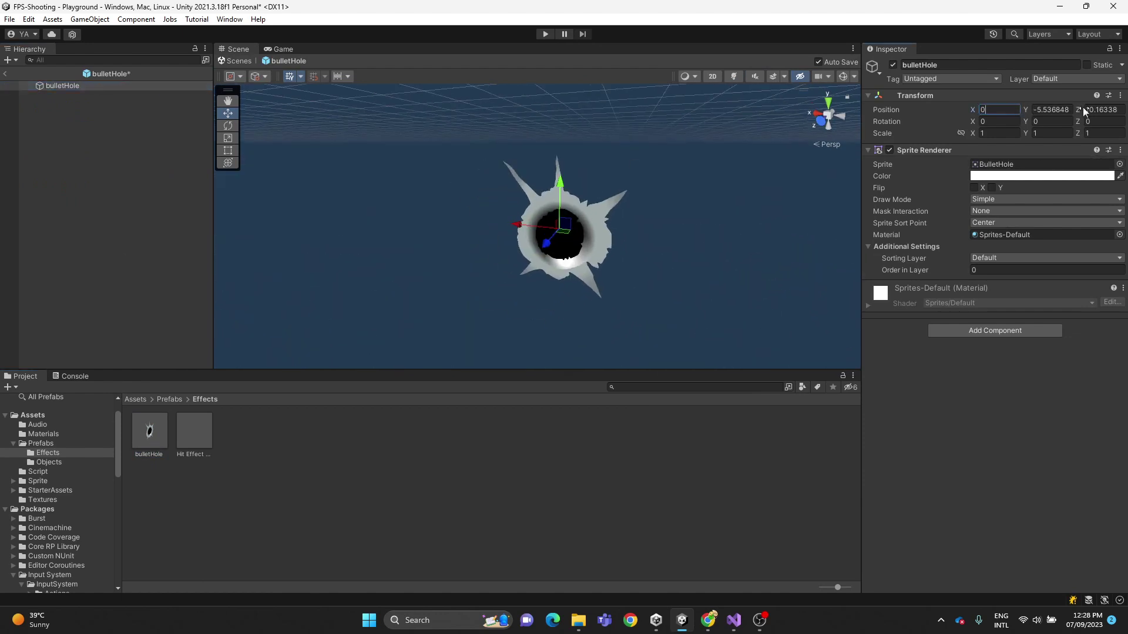
{"action": "key", "text": "Tab"}
{"action": "type", "text": "0"}
{"action": "key", "text": "Tab"}
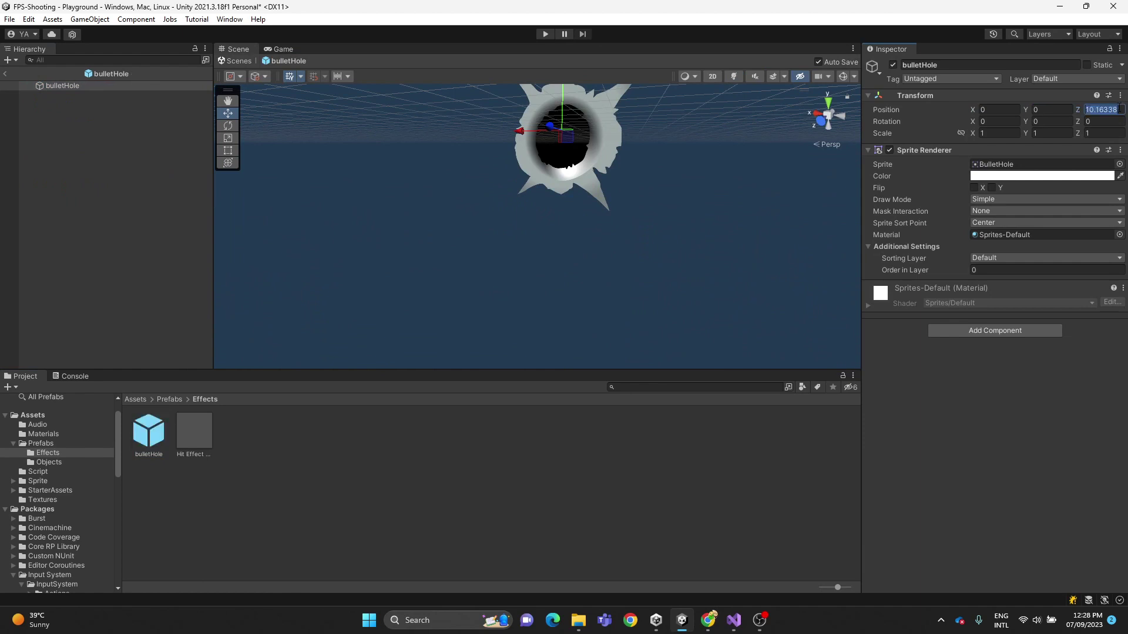
{"action": "type", "text": "0"}
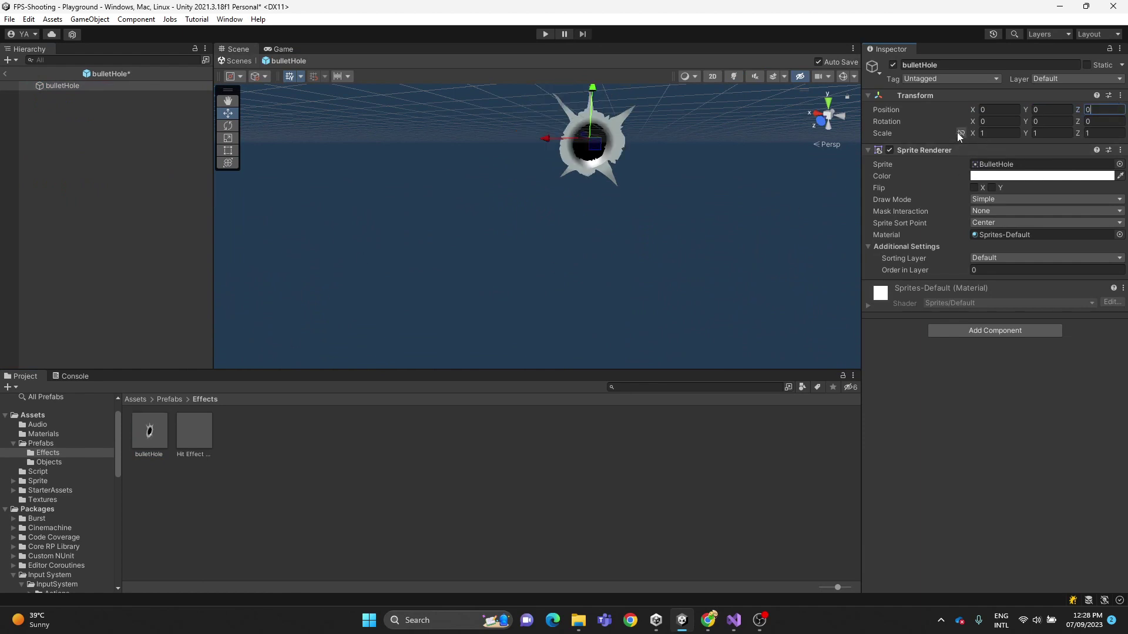
Lock scale proportions, scale the prefab to 0.015, and return to the Playground scene.
{"action": "double_click", "coordinate": [52, 85]}
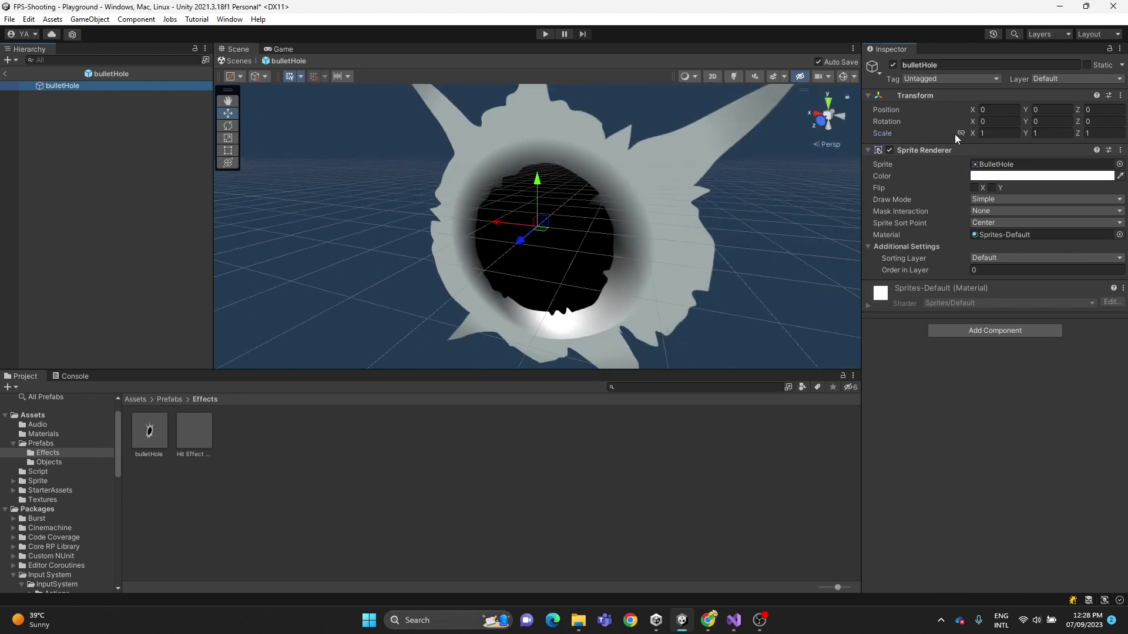
{"action": "left_click", "coordinate": [961, 133]}
{"action": "left_click_drag", "start_coordinate": [970, 132], "coordinate": [951, 138]}
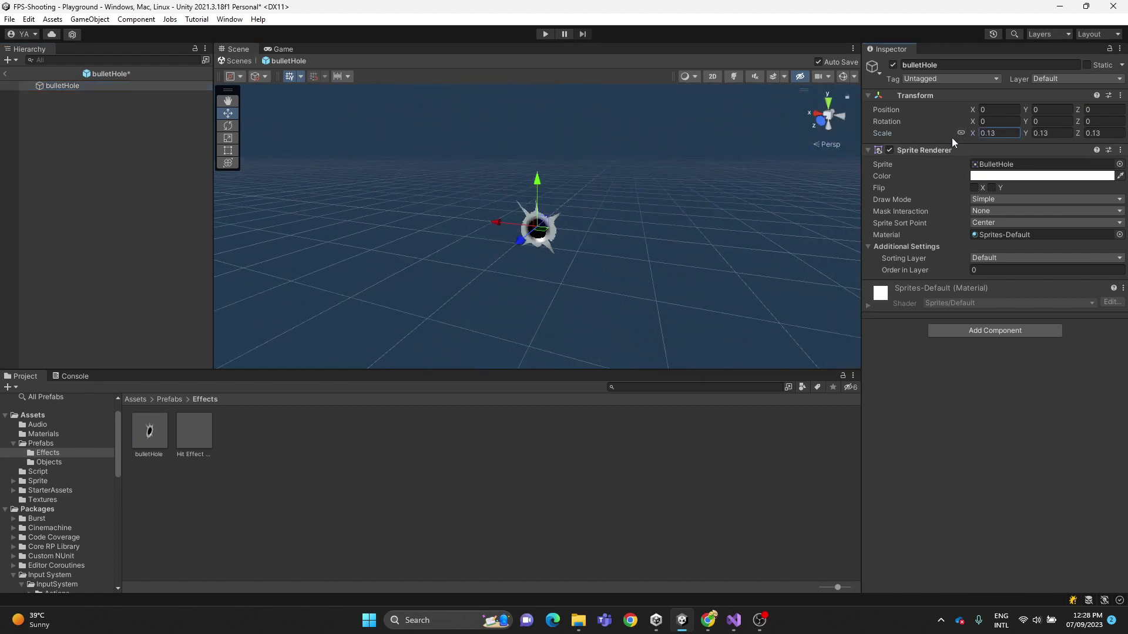
{"action": "type", "text": "0.09"}
{"action": "key", "text": "Return"}
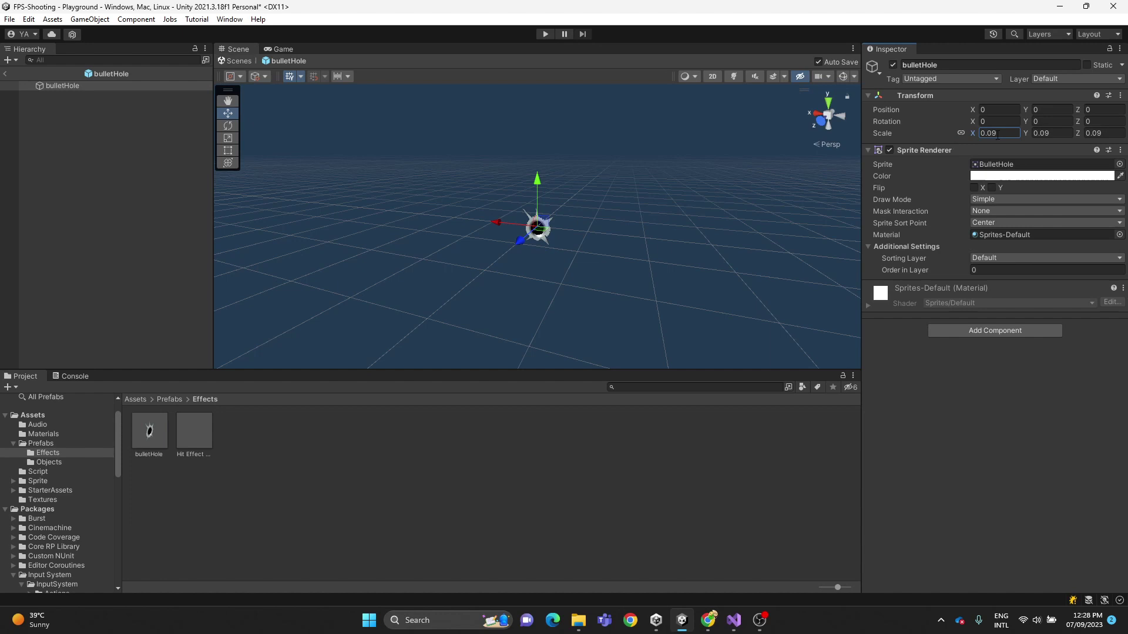
{"action": "left_click", "coordinate": [994, 133]}
{"action": "type", "text": "0.015"}
{"action": "left_click", "coordinate": [5, 74]}
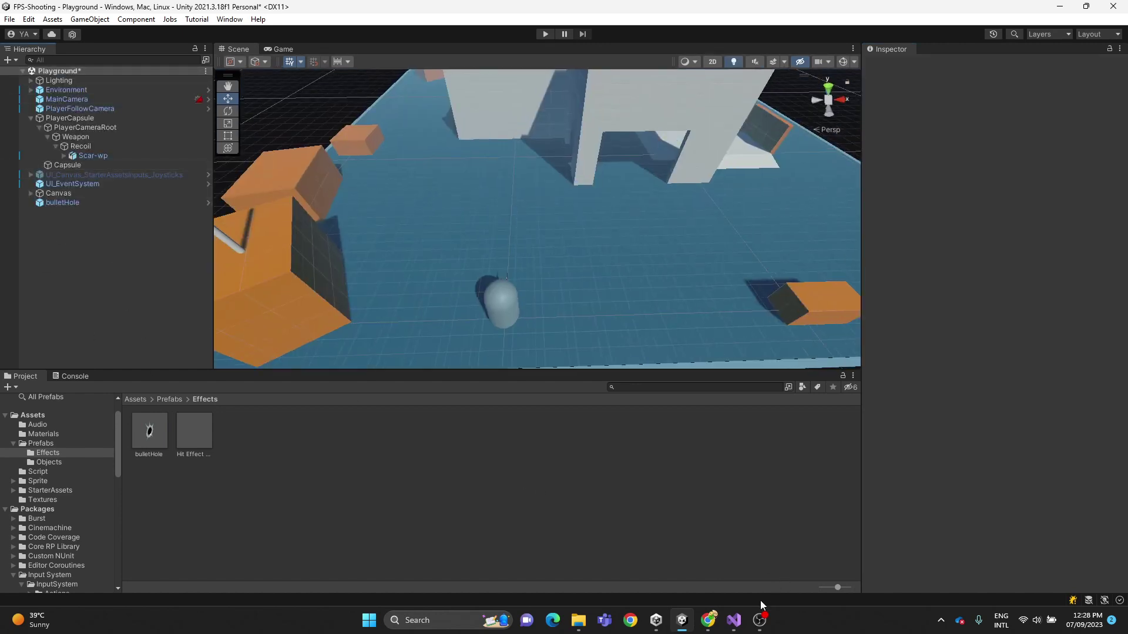
Duplicate the hitEffect GameObject field below itself and rename the copy bulletHoleEffect.
{"action": "mouse_move", "coordinate": [733, 620]}
{"action": "left_click", "coordinate": [752, 582]}
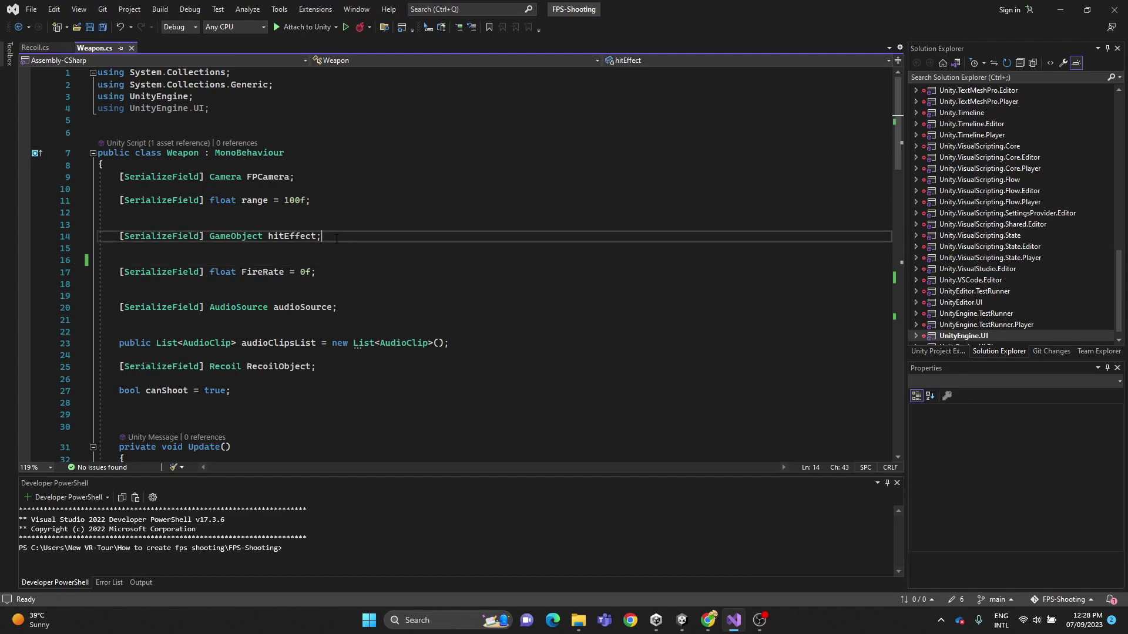
{"action": "left_click_drag", "start_coordinate": [323, 236], "coordinate": [97, 236]}
{"action": "key", "text": "ctrl+c"}
{"action": "left_click", "coordinate": [150, 251]}
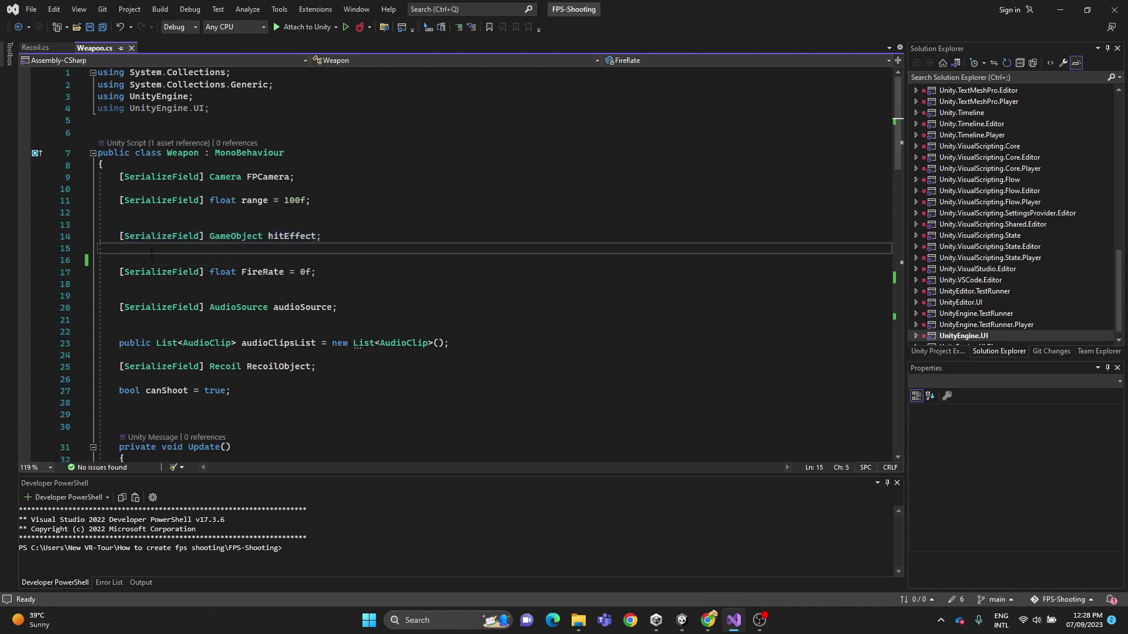
{"action": "key", "text": "Return"}
{"action": "key", "text": "ctrl+v"}
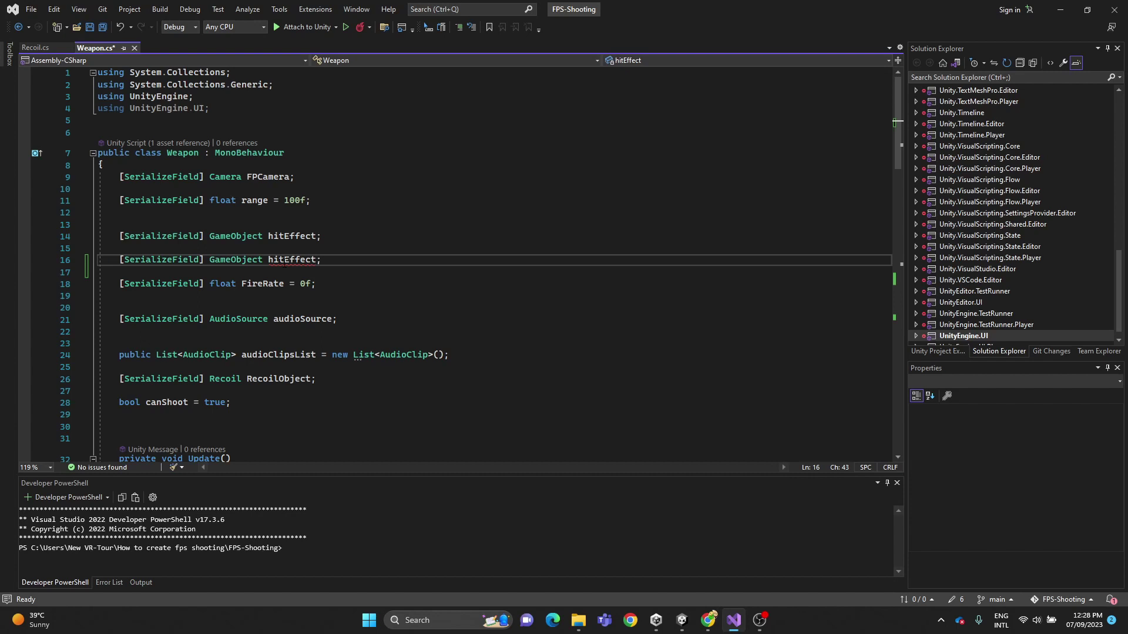
{"action": "left_click_drag", "start_coordinate": [288, 259], "coordinate": [268, 259]}
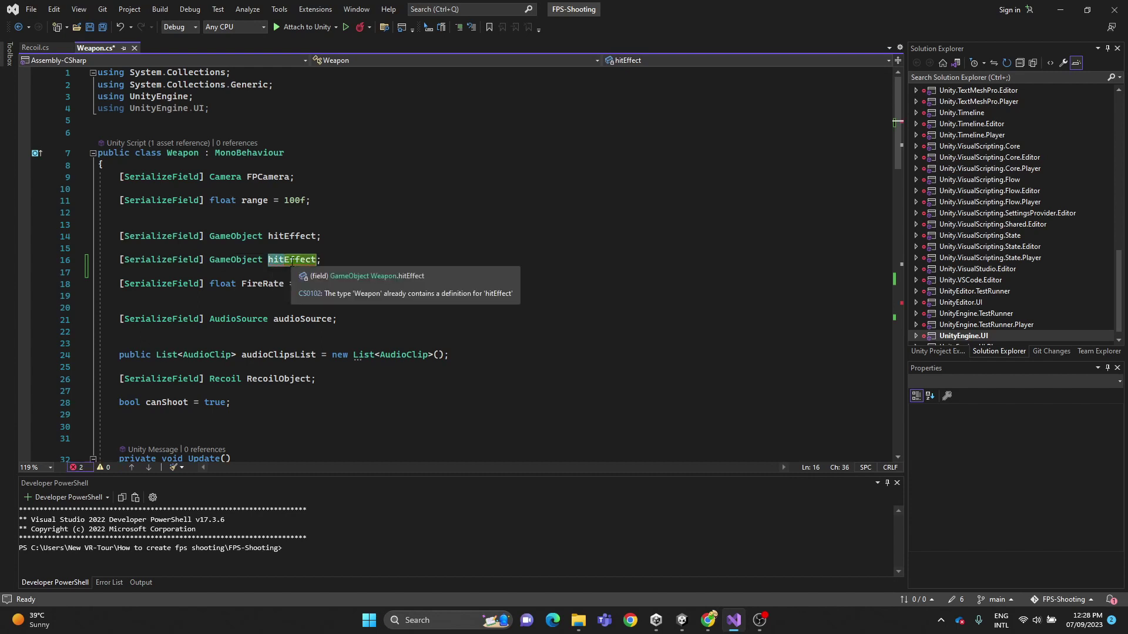
{"action": "type", "text": "bulletHol"}
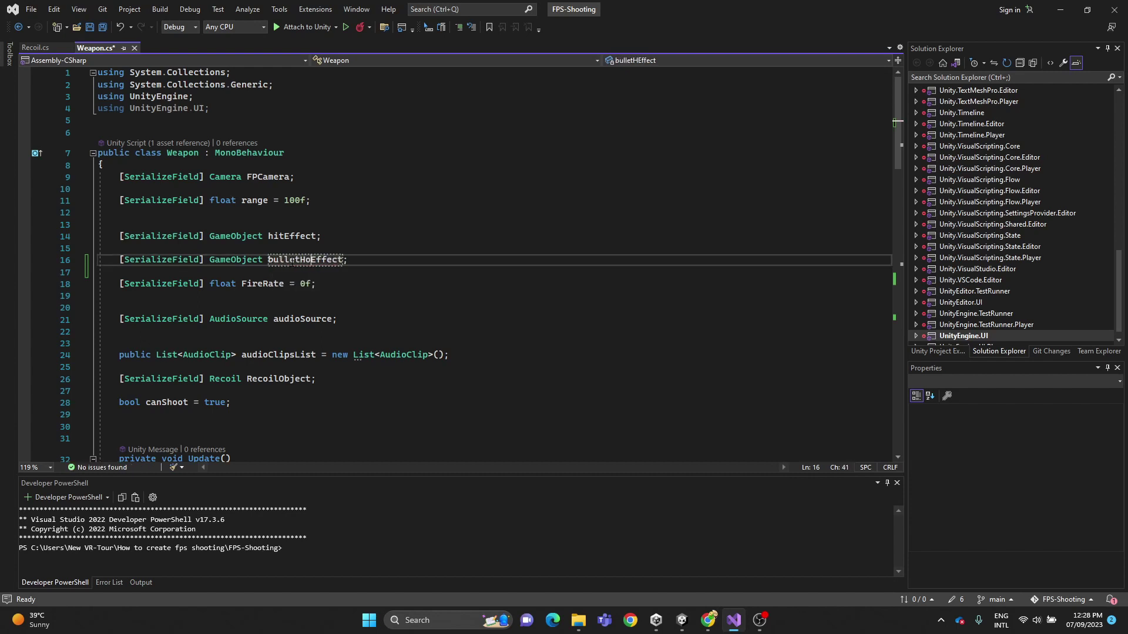
{"action": "type", "text": "e"}
{"action": "scroll", "coordinate": [355, 283], "scroll_direction": "down", "scroll_amount": 7}
{"action": "scroll", "coordinate": [355, 282], "scroll_direction": "down", "scroll_amount": 8}
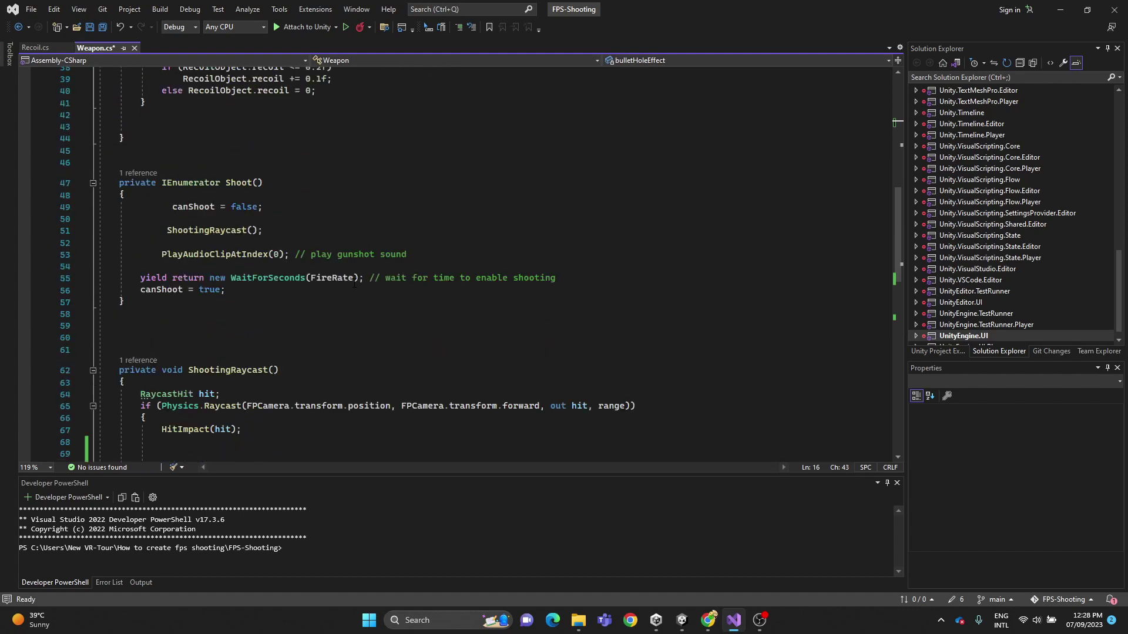
{"action": "scroll", "coordinate": [354, 283], "scroll_direction": "down", "scroll_amount": 3}
{"action": "scroll", "coordinate": [354, 282], "scroll_direction": "down", "scroll_amount": 3}
{"action": "scroll", "coordinate": [322, 248], "scroll_direction": "down", "scroll_amount": 2}
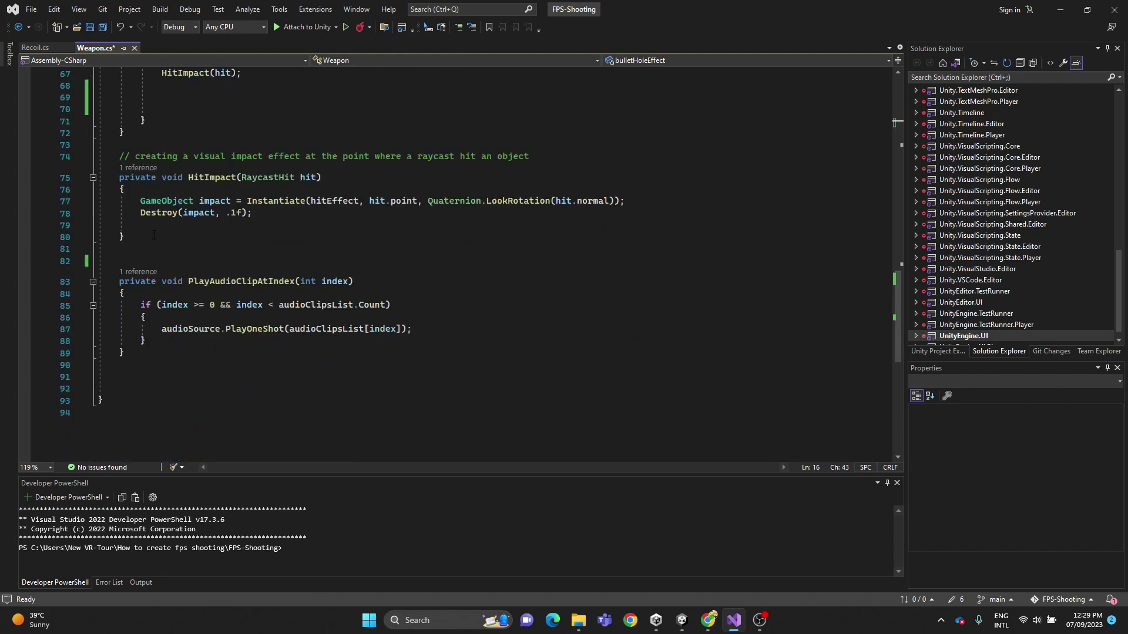
Duplicate the HitImpact method below itself and rename the copy BulletHoleImpact.
{"action": "left_click_drag", "start_coordinate": [154, 236], "coordinate": [99, 156]}
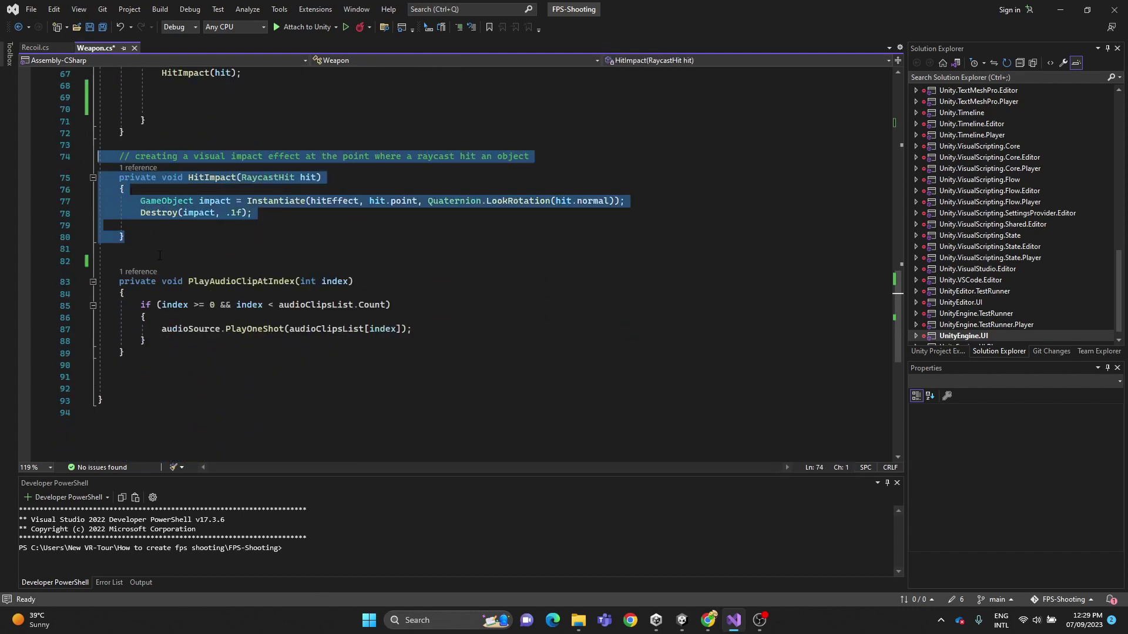
{"action": "left_click", "coordinate": [160, 255]}
{"action": "type", "text": "// creating a visual impact effect at the point where a raycast hit an object     private void HitImpact(RaycastHit hit)     {         GameObject impact = Instantiate(hitEffect, hit.point, Quaternion.LookRotation(hit.normal));         Destroy(impact, .1f);      }"}
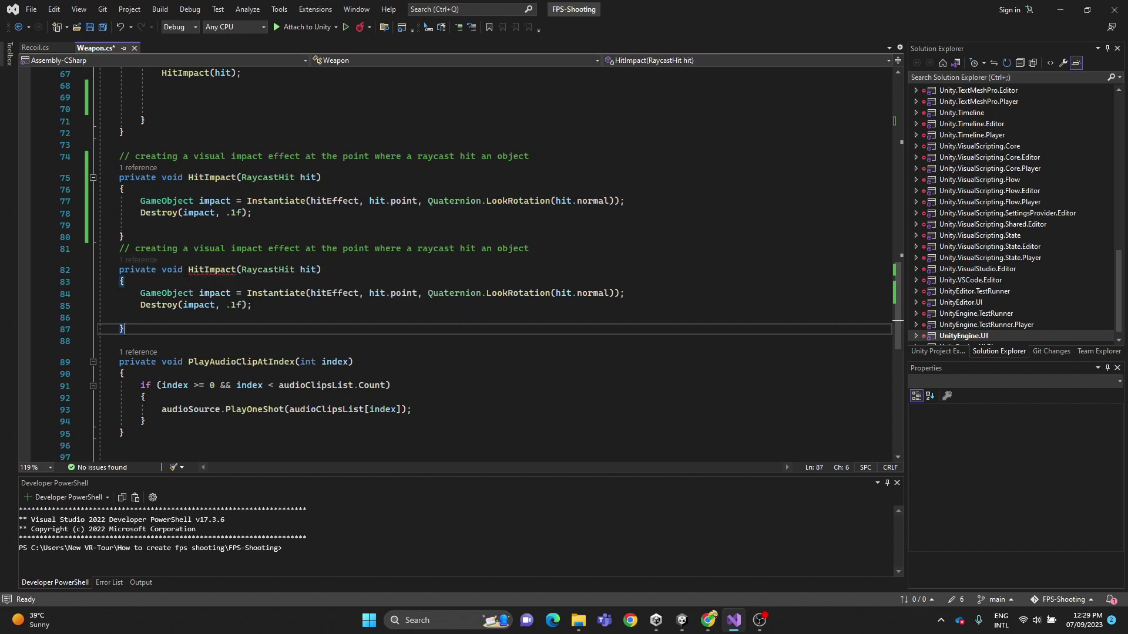
{"action": "left_click", "coordinate": [206, 270]}
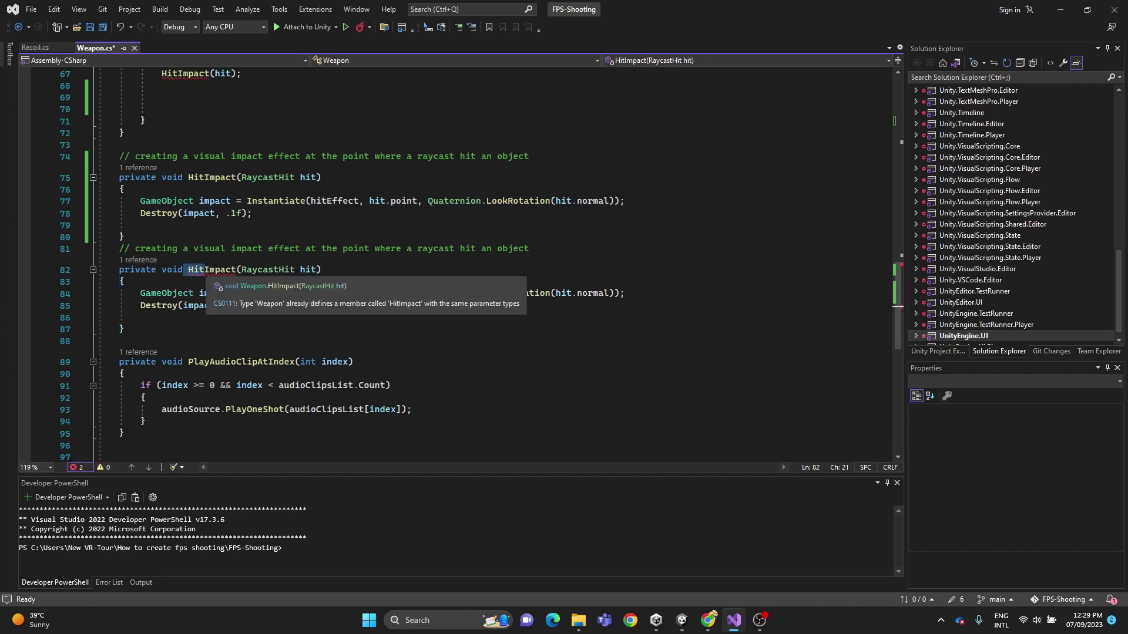
{"action": "key", "text": "BackSpace"}
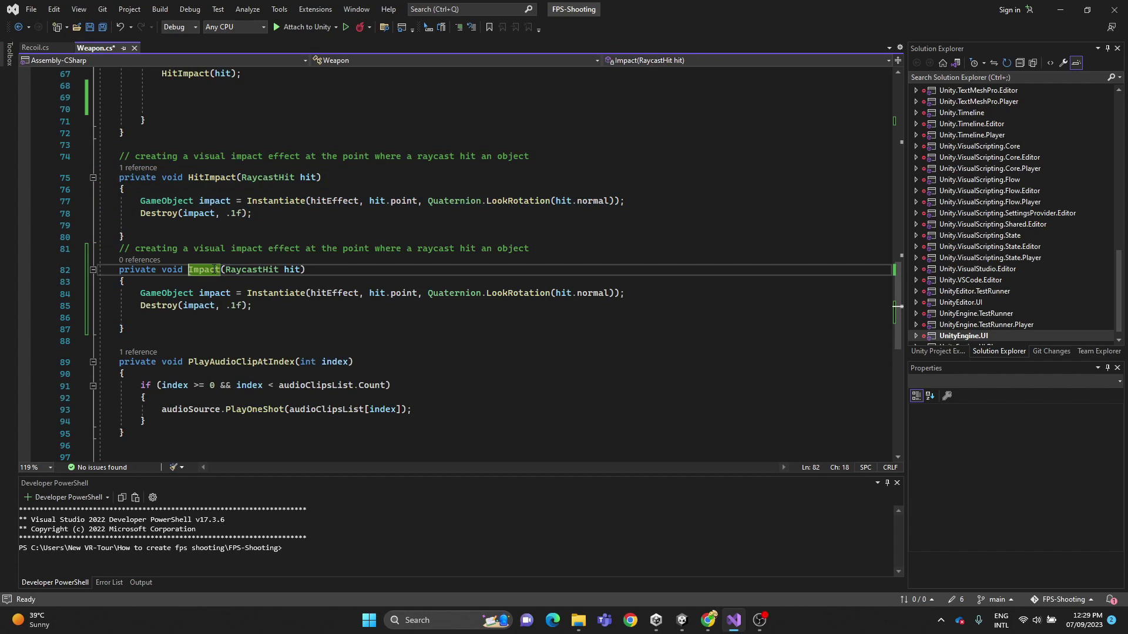
{"action": "type", "text": "BulletHole"}
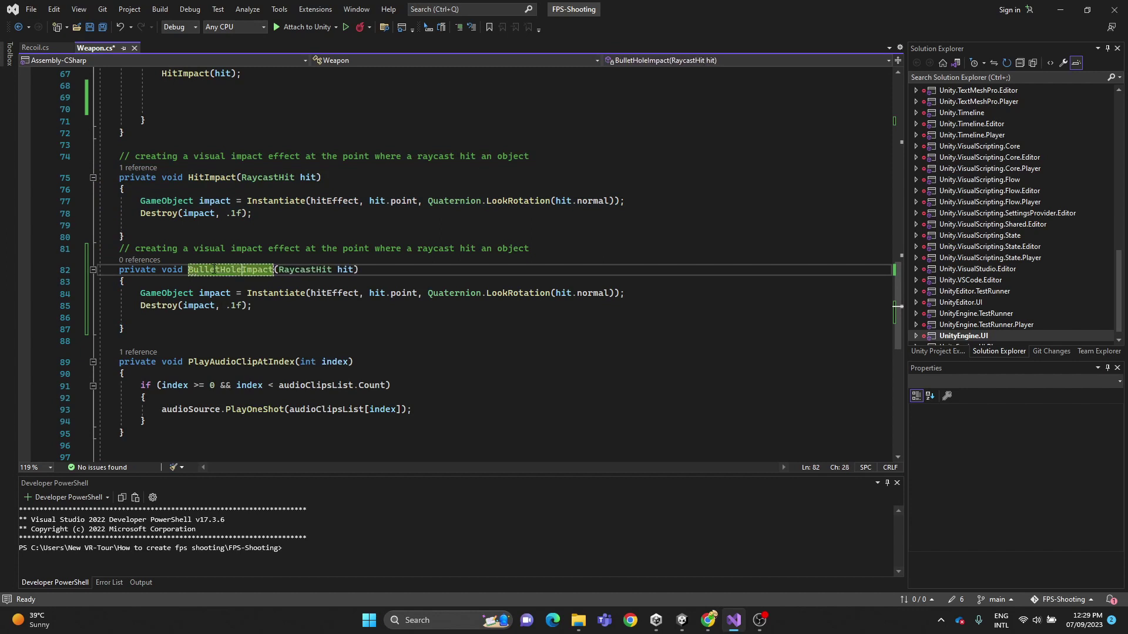
Make BulletHoleImpact spawn bulletHoleEffect instead of hitEffect, with a 3f destroy delay.
{"action": "double_click", "coordinate": [336, 293]}
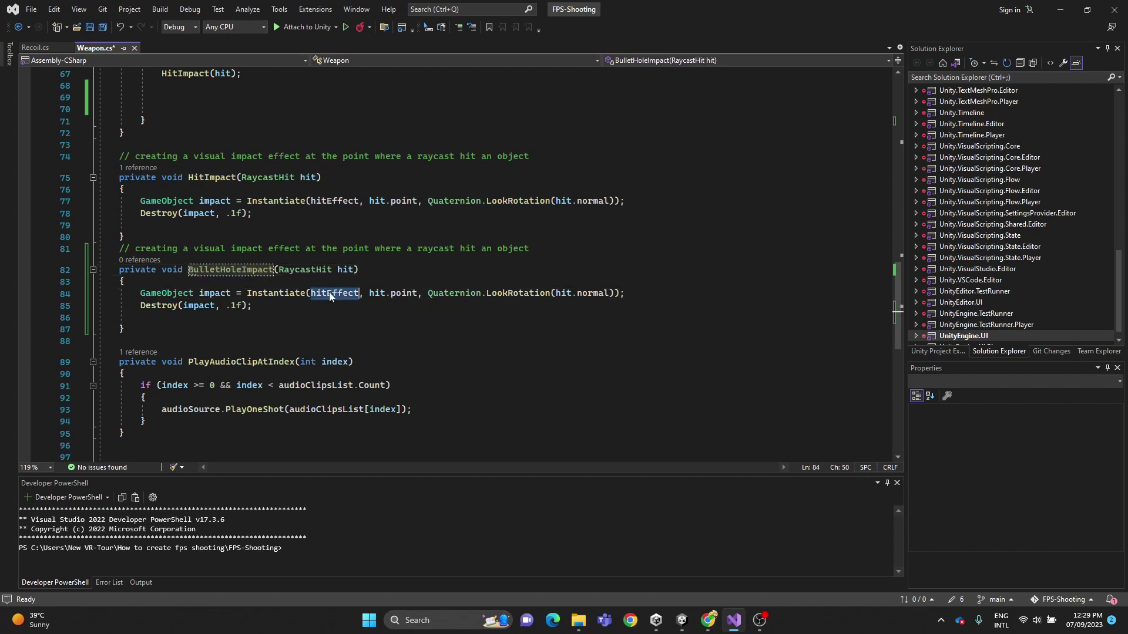
{"action": "type", "text": "bu"}
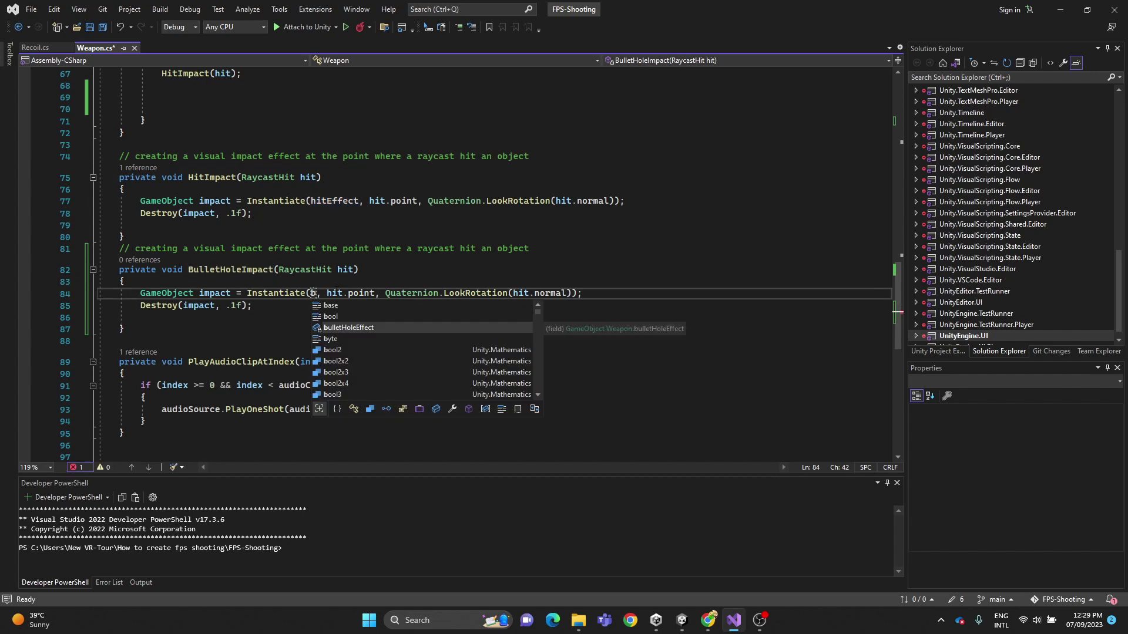
{"action": "key", "text": "Tab"}
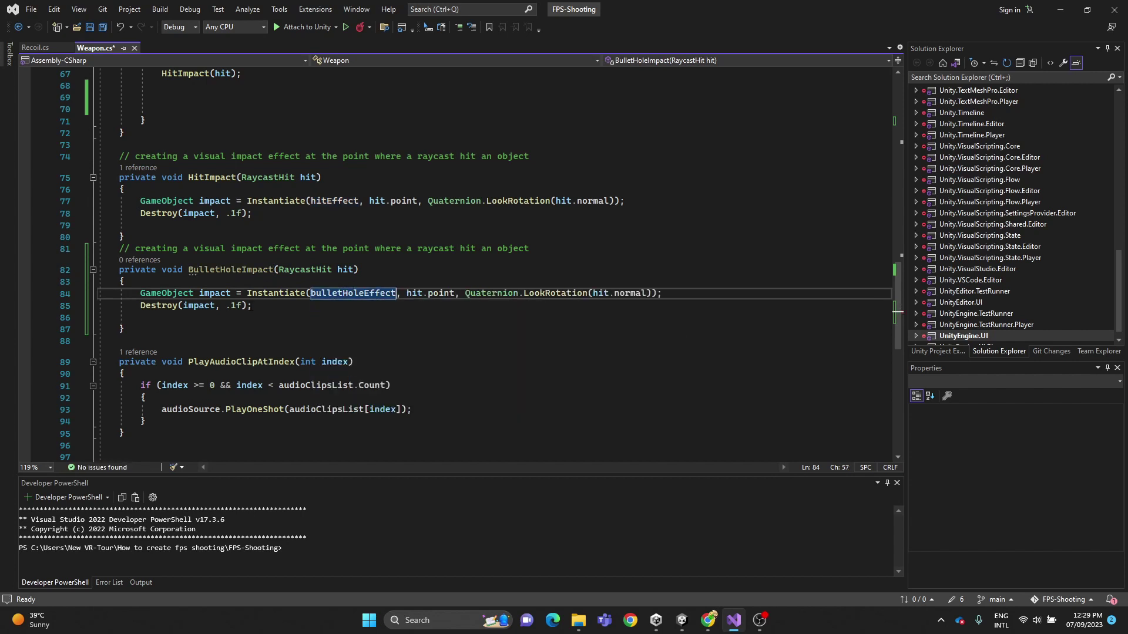
{"action": "left_click", "coordinate": [235, 308]}
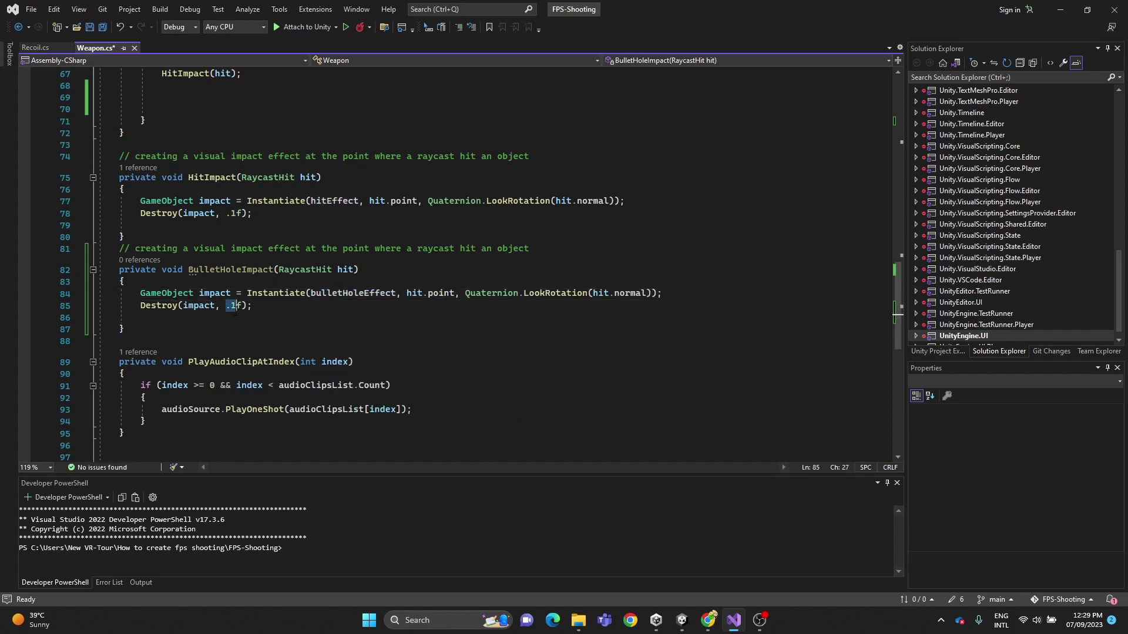
{"action": "type", "text": "3"}
{"action": "left_click", "coordinate": [671, 294]}
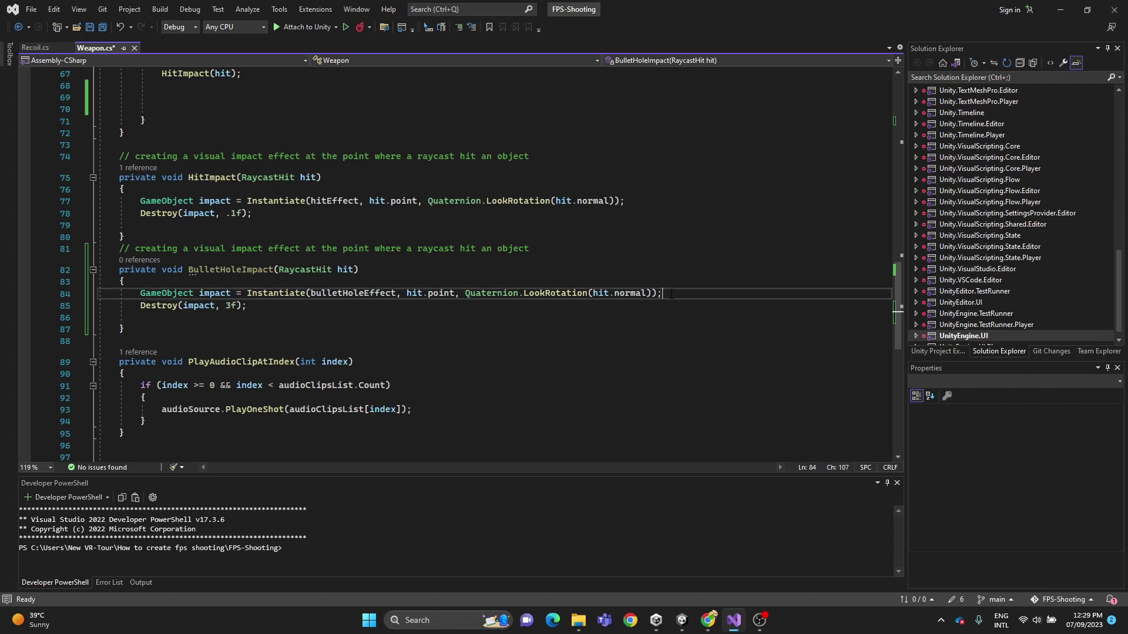
{"action": "key", "text": "Return"}
{"action": "key", "text": "Return"}
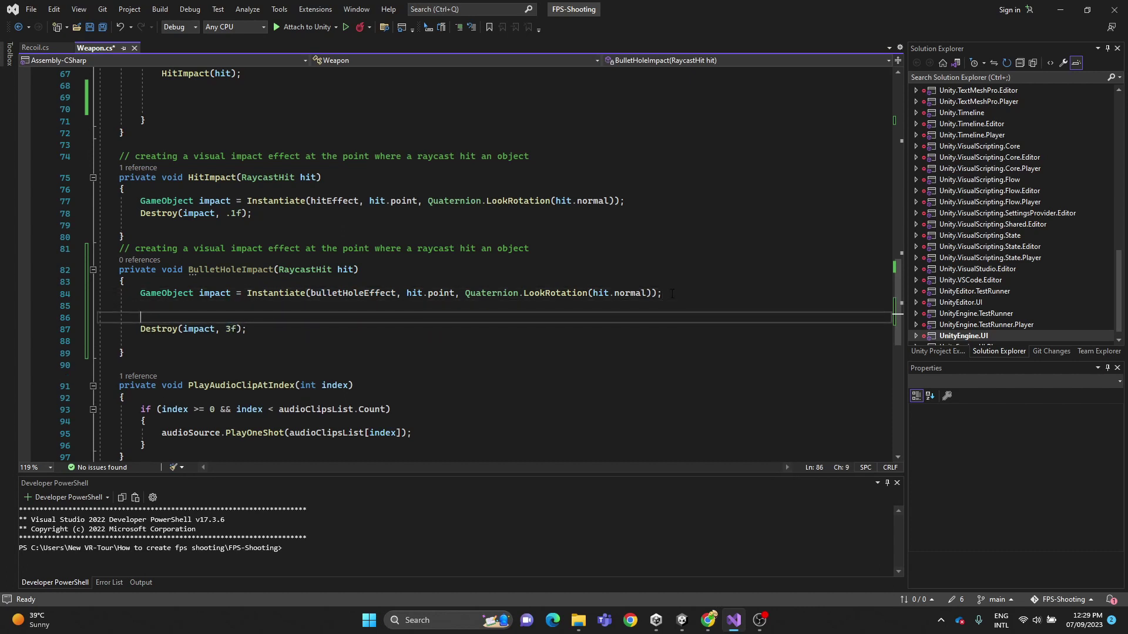
{"action": "scroll", "coordinate": [441, 309], "scroll_direction": "up", "scroll_amount": 5}
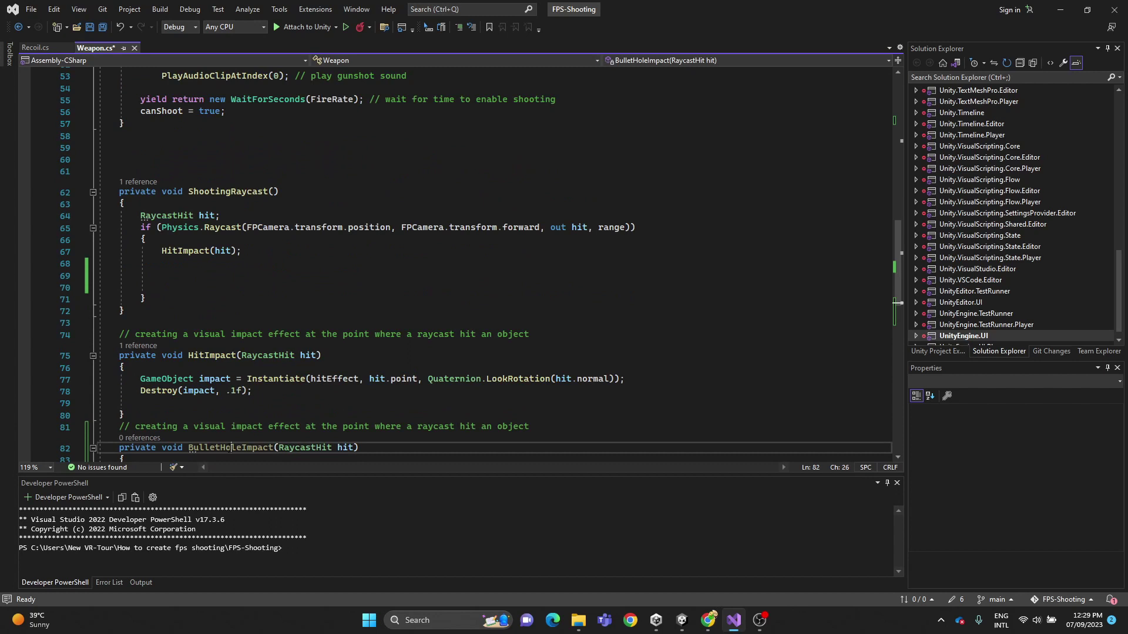
Call BulletHoleImpact(hit) after HitImpact(hit) in ShootingRaycast and save Weapon.cs.
{"action": "double_click", "coordinate": [231, 447]}
{"action": "scroll", "coordinate": [344, 449], "scroll_direction": "up", "scroll_amount": 6}
{"action": "scroll", "coordinate": [435, 359], "scroll_direction": "up", "scroll_amount": 9}
{"action": "scroll", "coordinate": [435, 360], "scroll_direction": "down", "scroll_amount": 2}
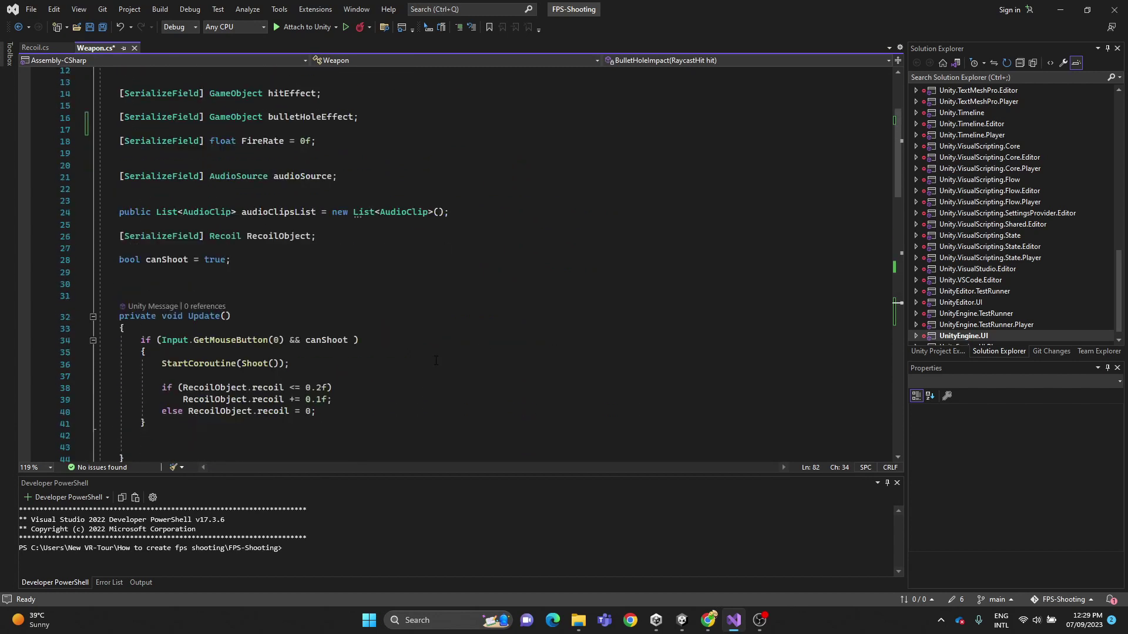
{"action": "scroll", "coordinate": [436, 360], "scroll_direction": "down", "scroll_amount": 5}
{"action": "scroll", "coordinate": [321, 340], "scroll_direction": "down", "scroll_amount": 1}
{"action": "scroll", "coordinate": [320, 340], "scroll_direction": "down", "scroll_amount": 3}
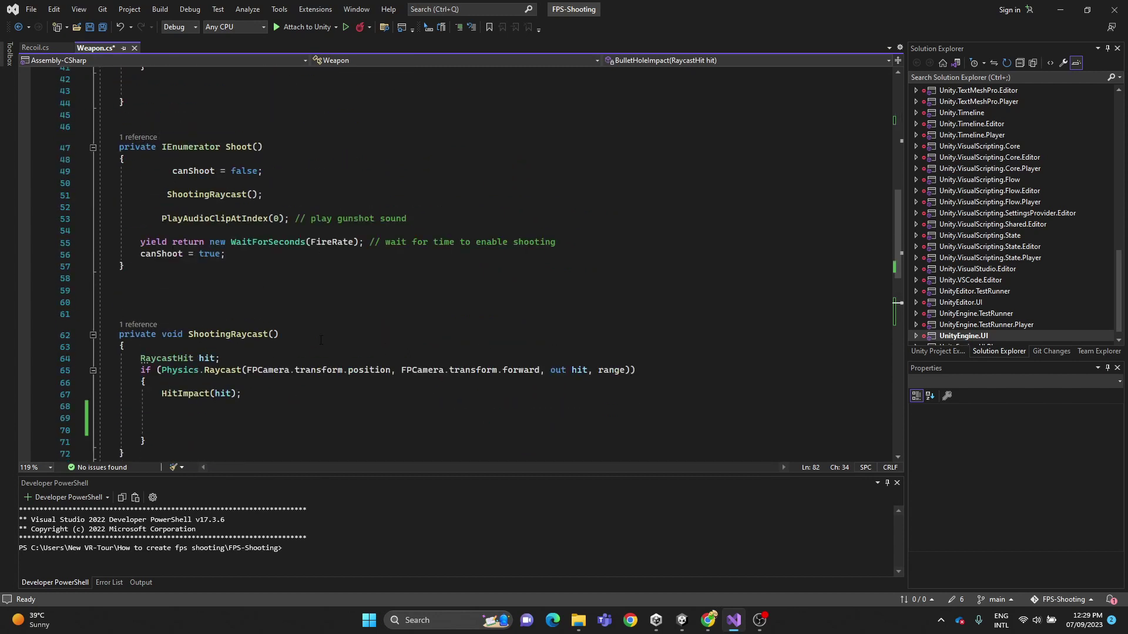
{"action": "left_click", "coordinate": [263, 408]}
{"action": "scroll", "coordinate": [264, 408], "scroll_direction": "down", "scroll_amount": 2}
{"action": "type", "text": "BulletHoleImpact"}
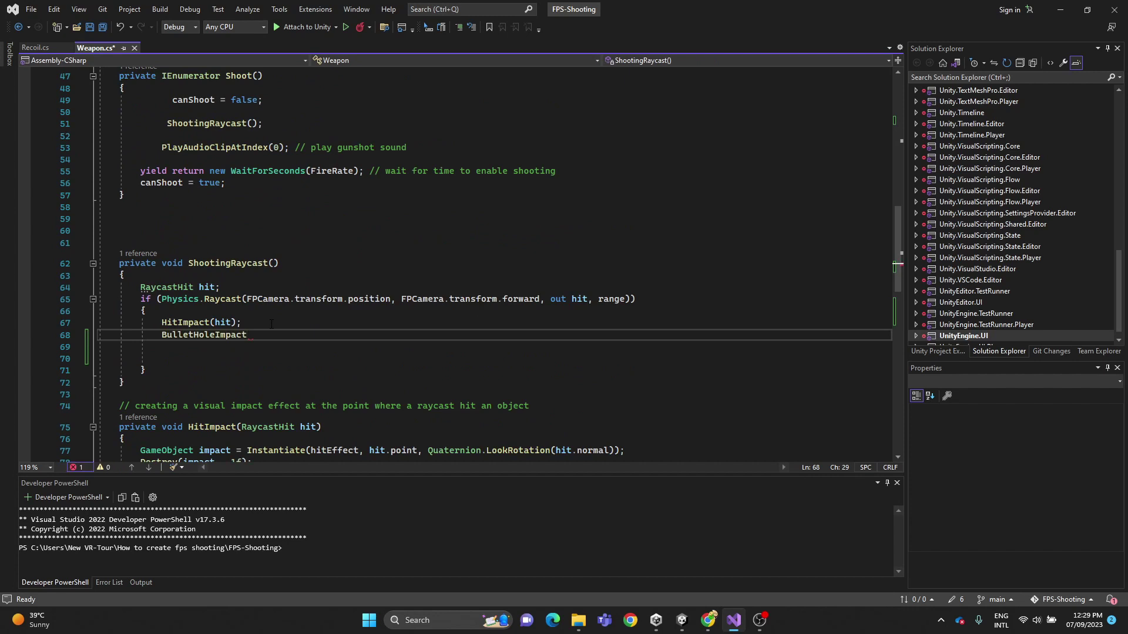
{"action": "type", "text": "(hi"}
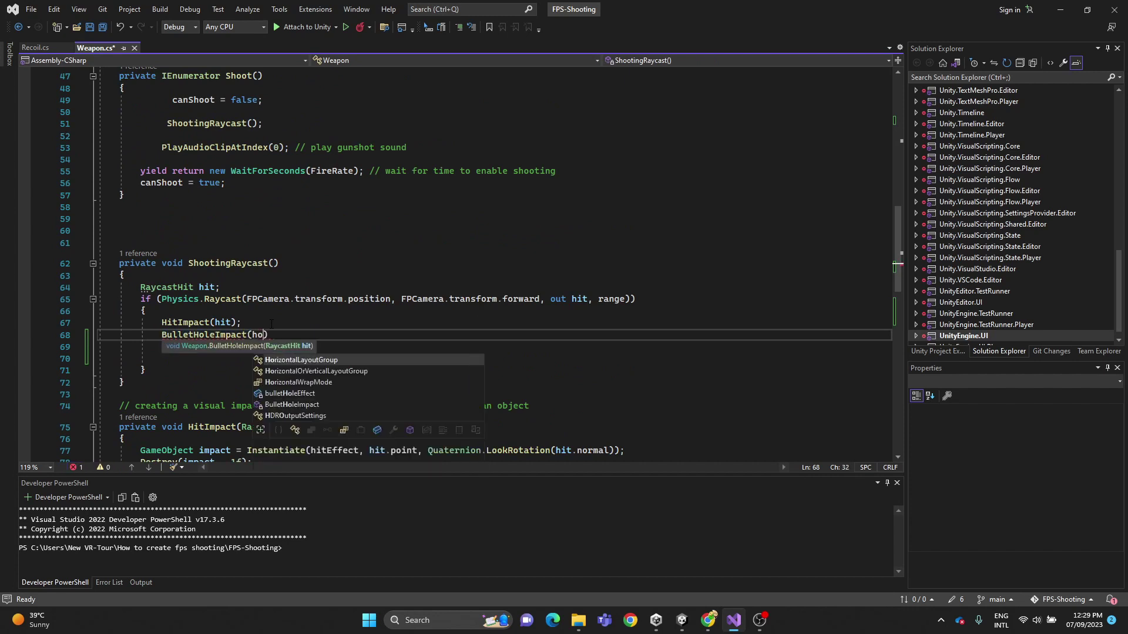
{"action": "type", "text": "t)"}
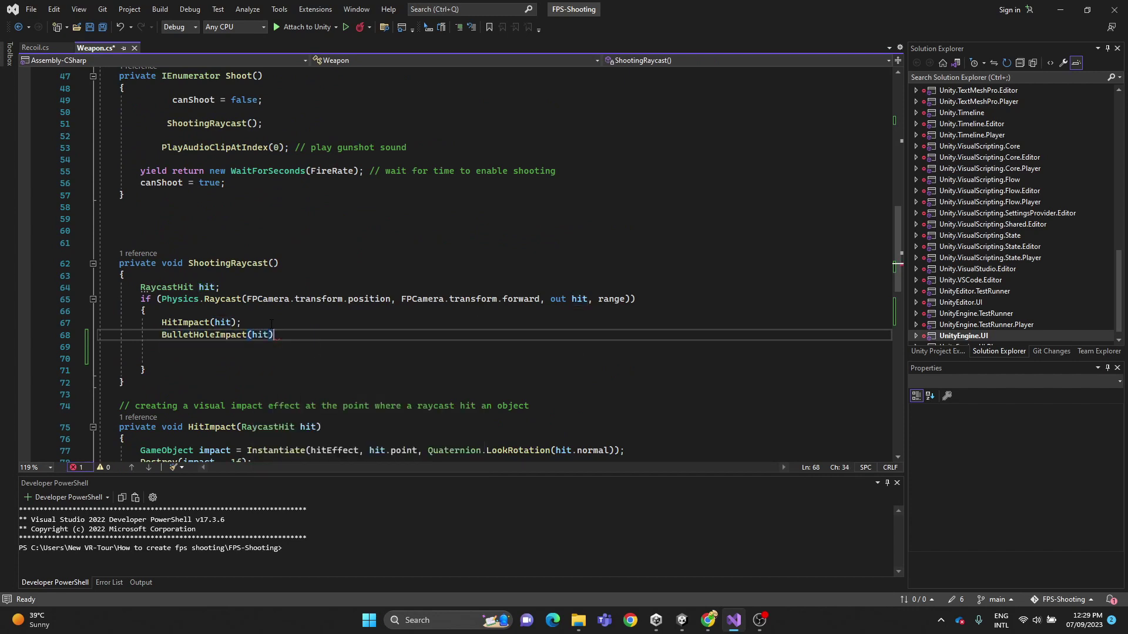
{"action": "key", "text": "ctrl+s"}
{"action": "left_click", "coordinate": [678, 555]}
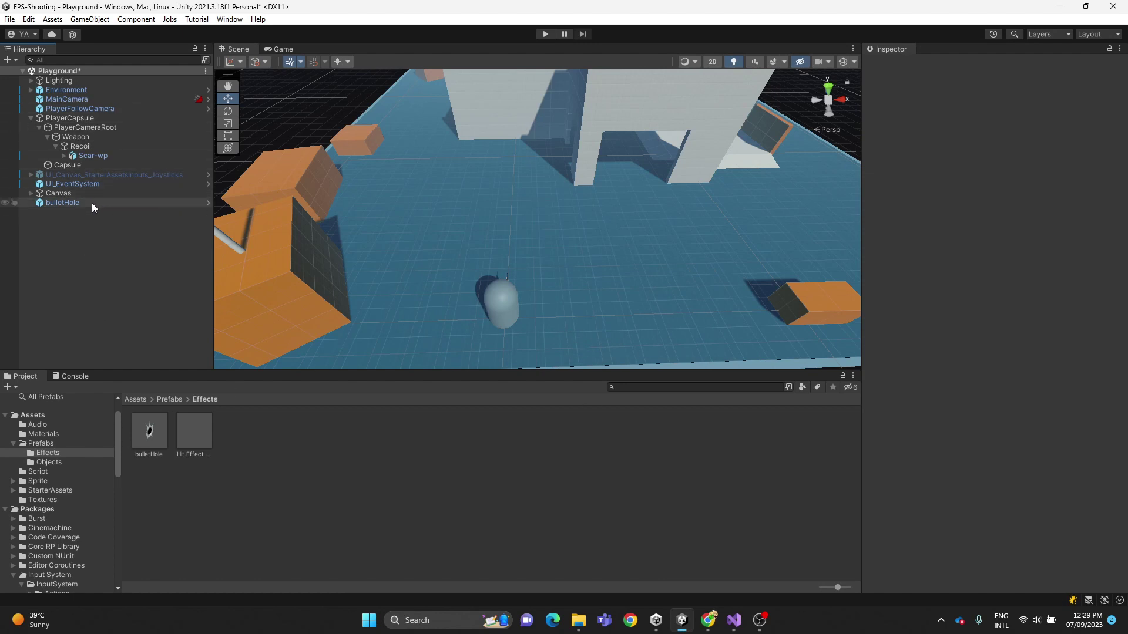
Delete the bulletHole scene object and set the prefab as Scar-wp's Bullet Hole Effect.
{"action": "left_click", "coordinate": [92, 156]}
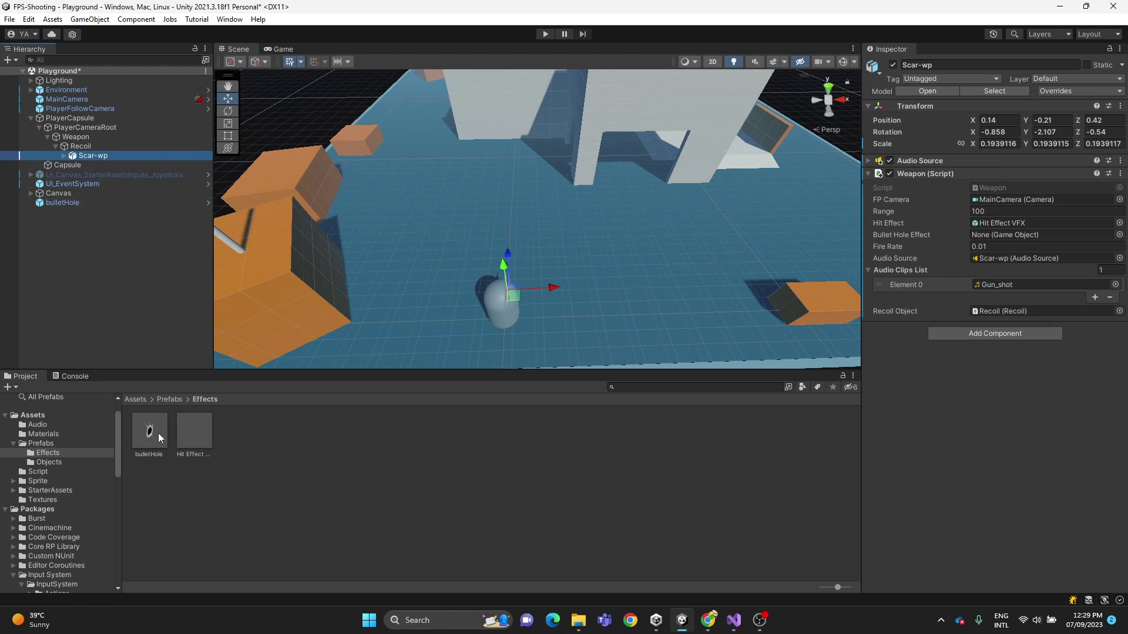
{"action": "right_click", "coordinate": [79, 201]}
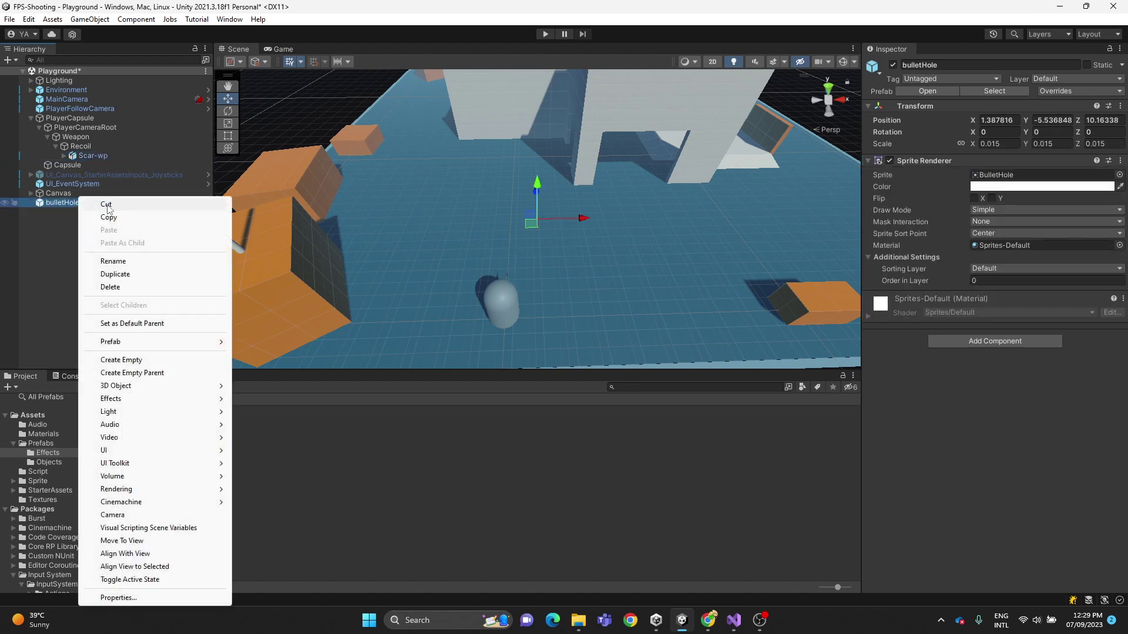
{"action": "left_click", "coordinate": [139, 288]}
{"action": "left_click", "coordinate": [116, 156]}
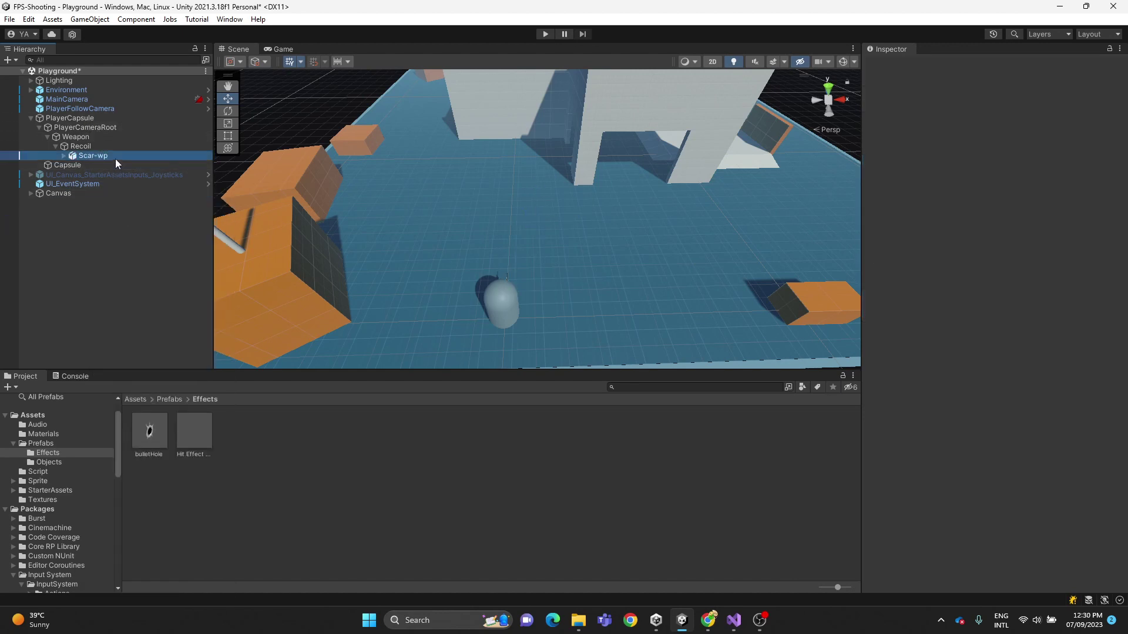
{"action": "left_click_drag", "start_coordinate": [150, 432], "coordinate": [1010, 236]}
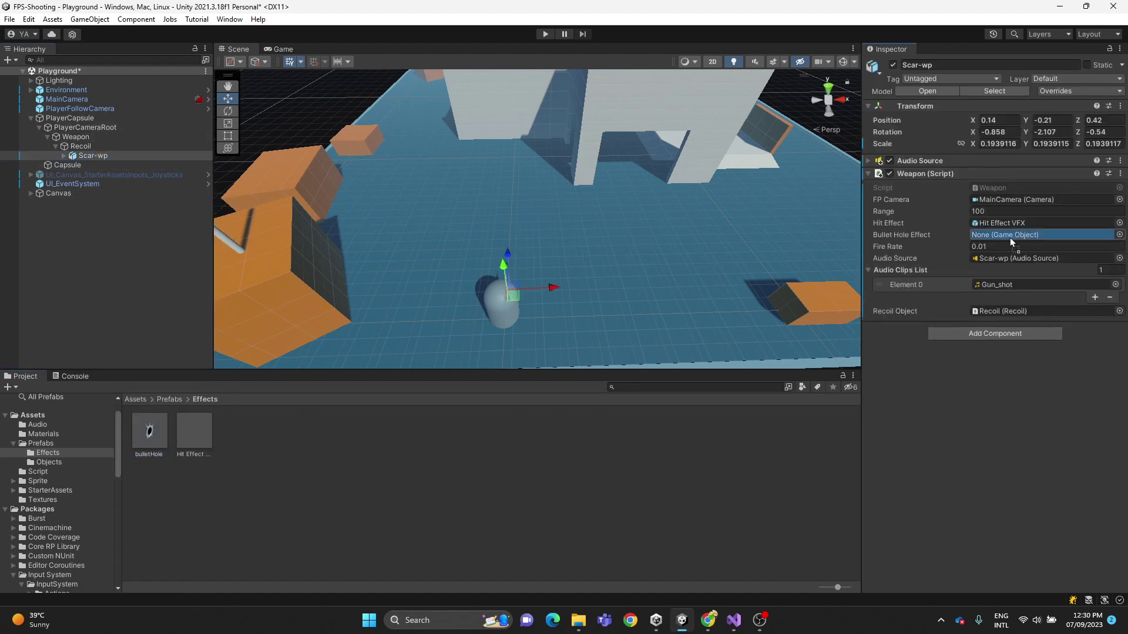
{"action": "left_click", "coordinate": [545, 34]}
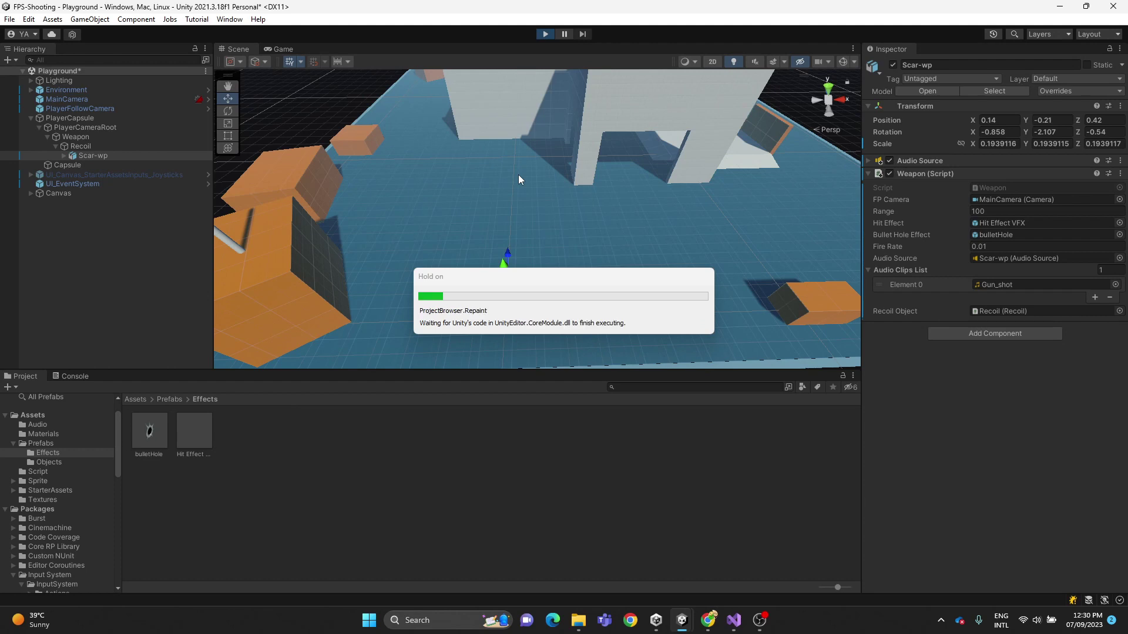
{"action": "left_click", "coordinate": [520, 202]}
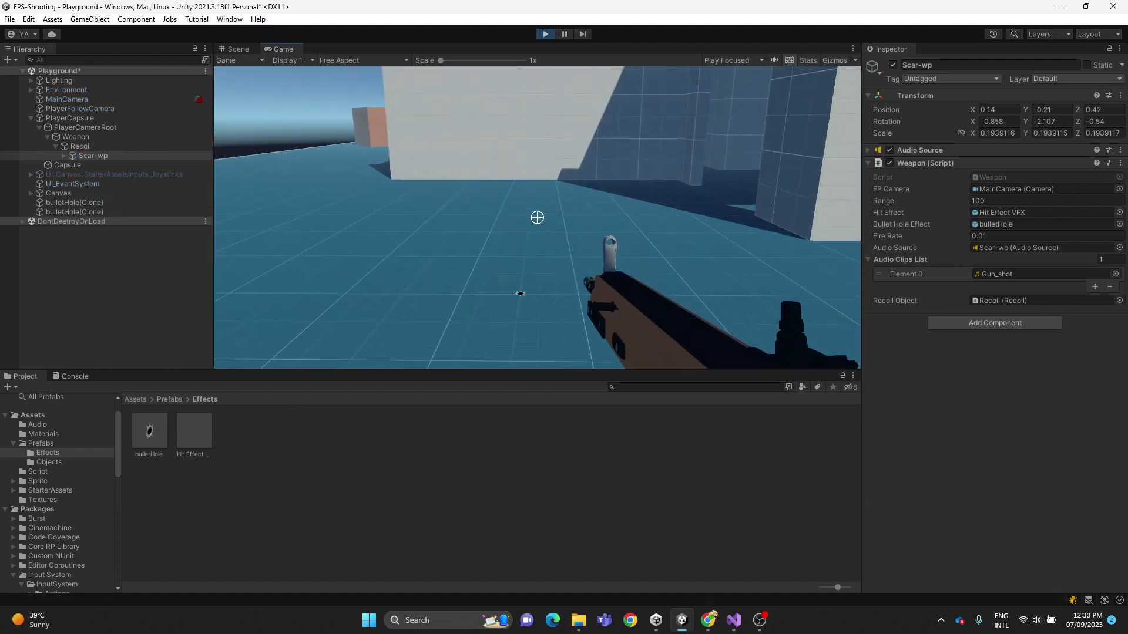
{"action": "left_click", "coordinate": [538, 217]}
{"action": "left_click", "coordinate": [538, 218]}
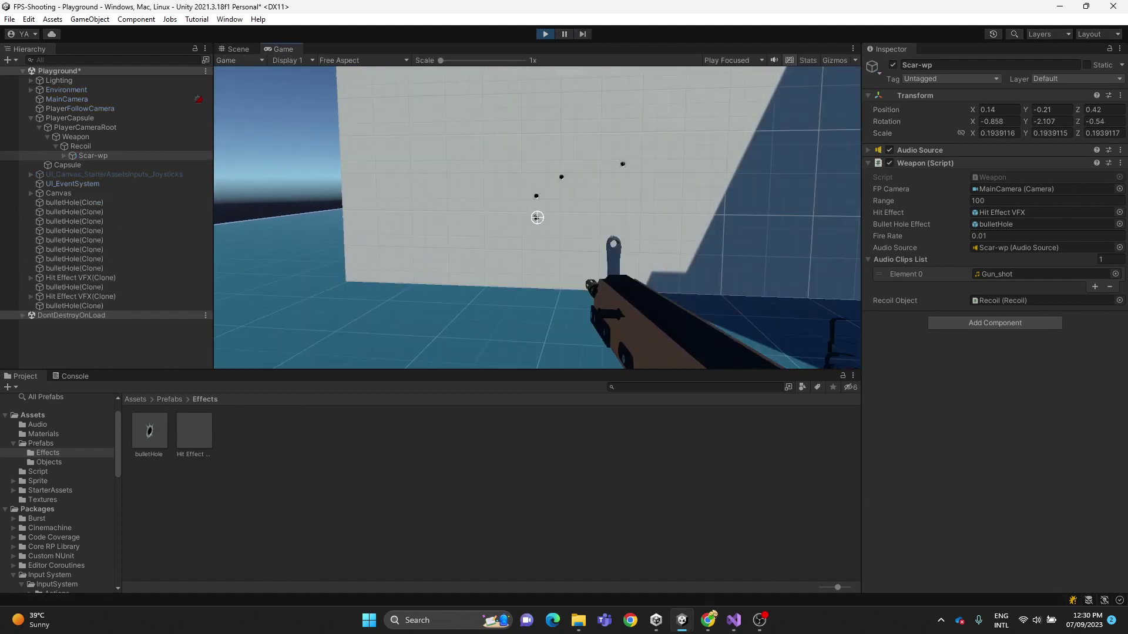
{"action": "left_click", "coordinate": [538, 218]}
{"action": "left_click", "coordinate": [537, 218]}
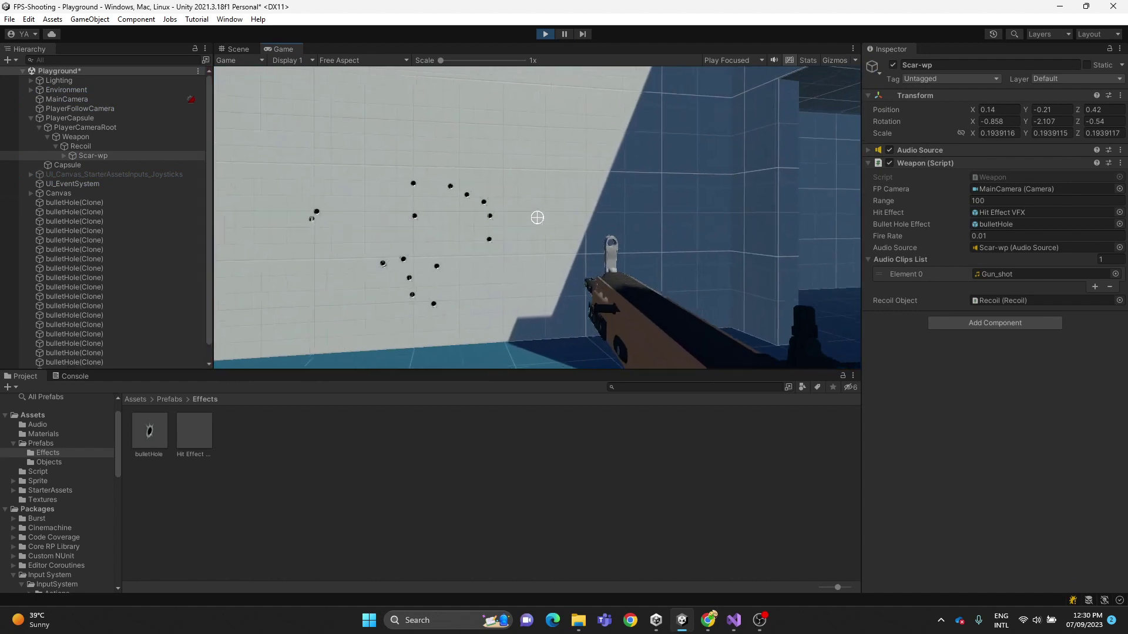
{"action": "left_click", "coordinate": [537, 218]}
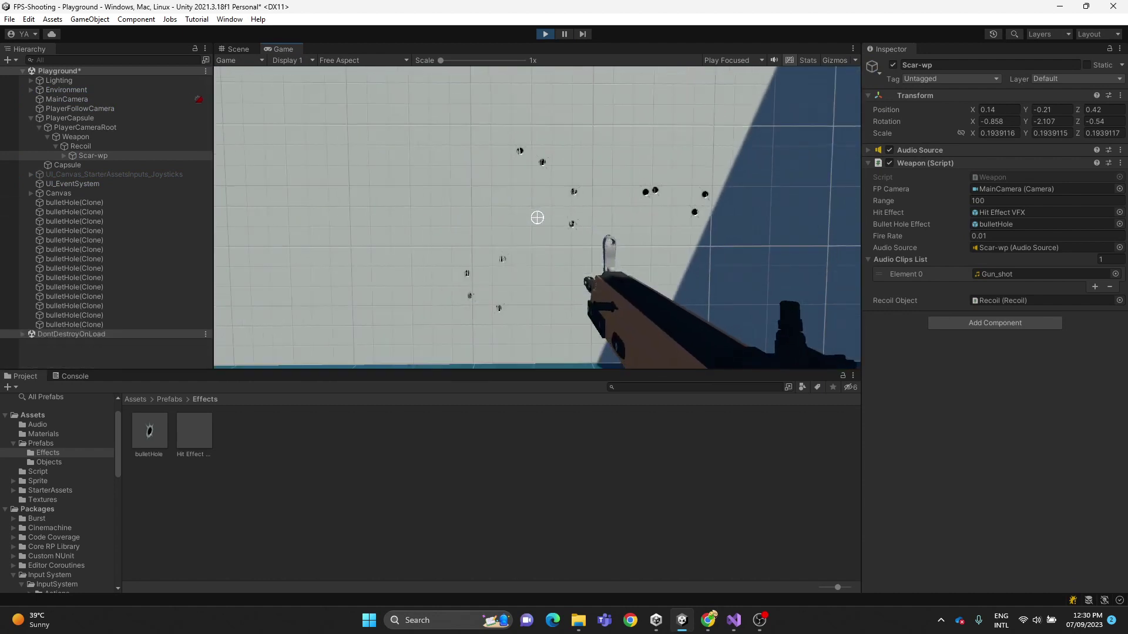
{"action": "key", "text": "super"}
{"action": "left_click", "coordinate": [542, 38]}
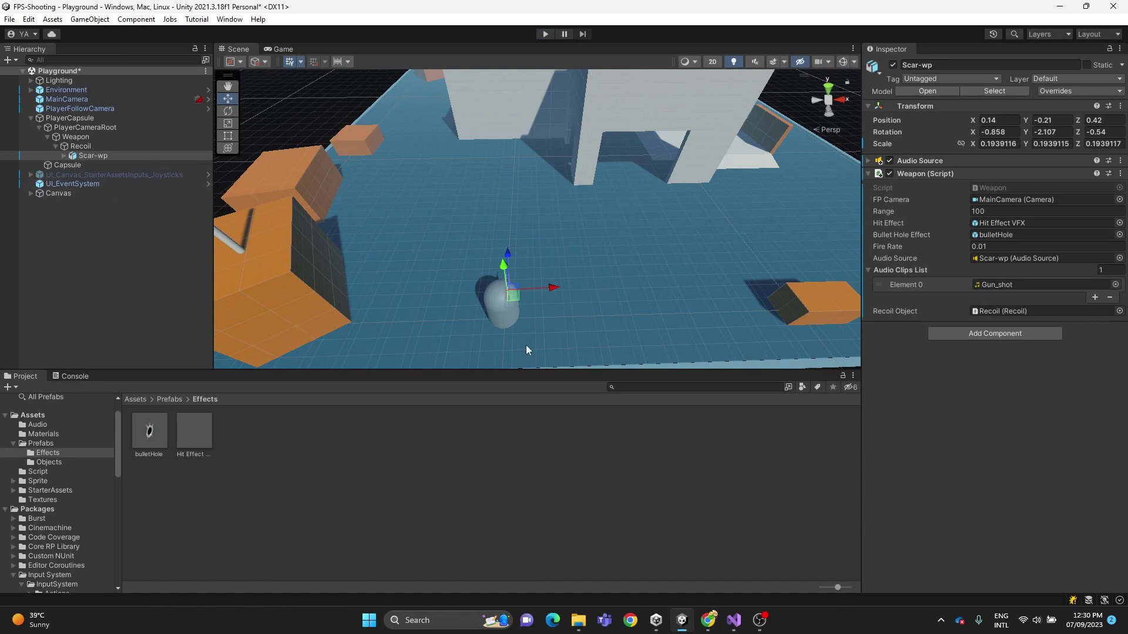
In BulletHoleImpact, add 'Vector3 forwardVector = impact.transform.forward;' and begin impact.transform.Translate.
{"action": "left_click", "coordinate": [733, 620]}
{"action": "scroll", "coordinate": [379, 341], "scroll_direction": "down", "scroll_amount": 4}
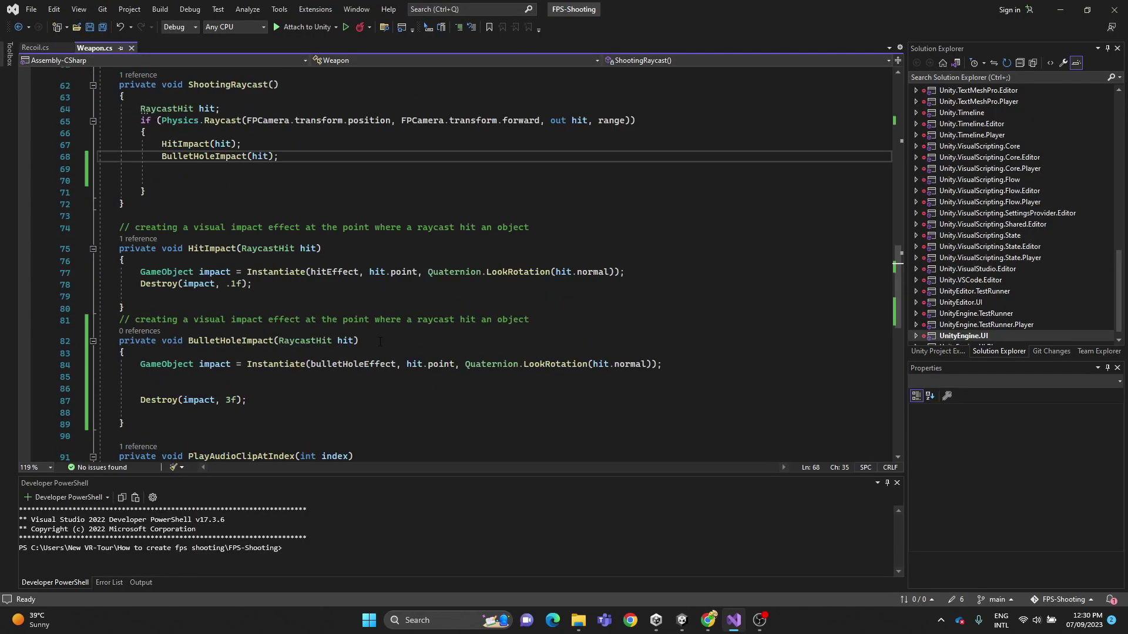
{"action": "scroll", "coordinate": [380, 341], "scroll_direction": "down", "scroll_amount": 2}
{"action": "left_click", "coordinate": [374, 309]}
{"action": "key", "text": "Return"}
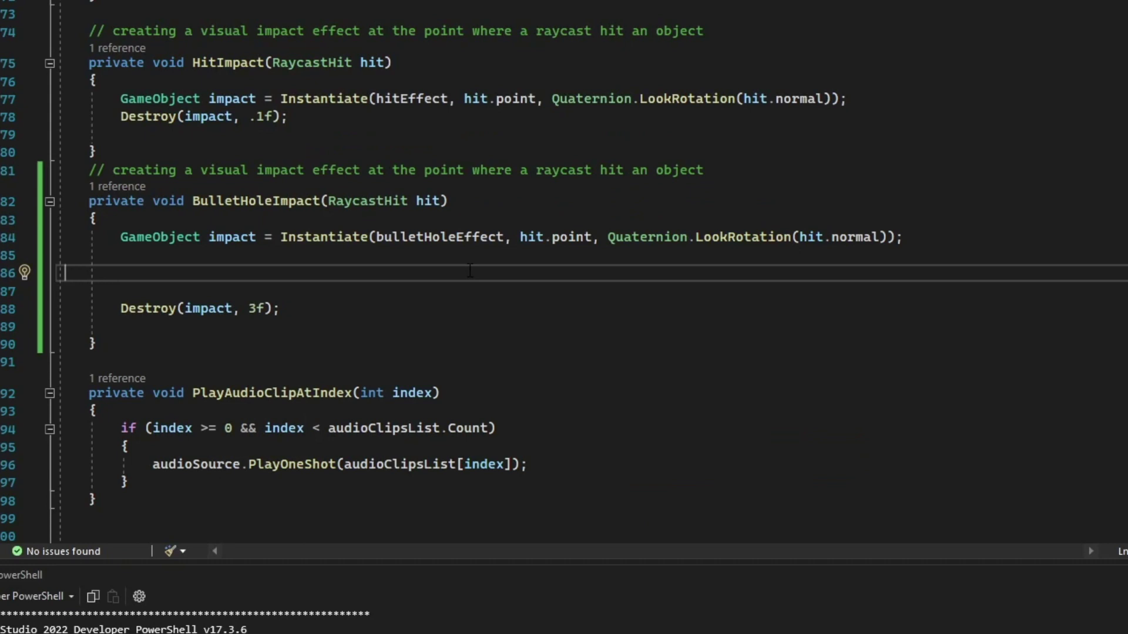
{"action": "type", "text": "Vect"}
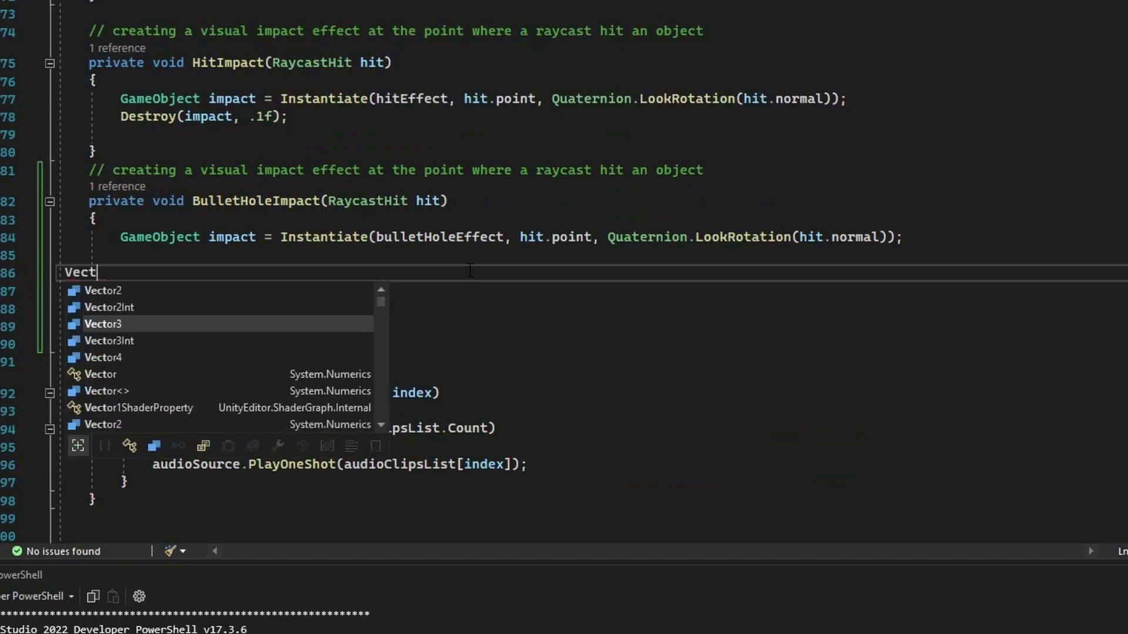
{"action": "type", "text": "or3 f"}
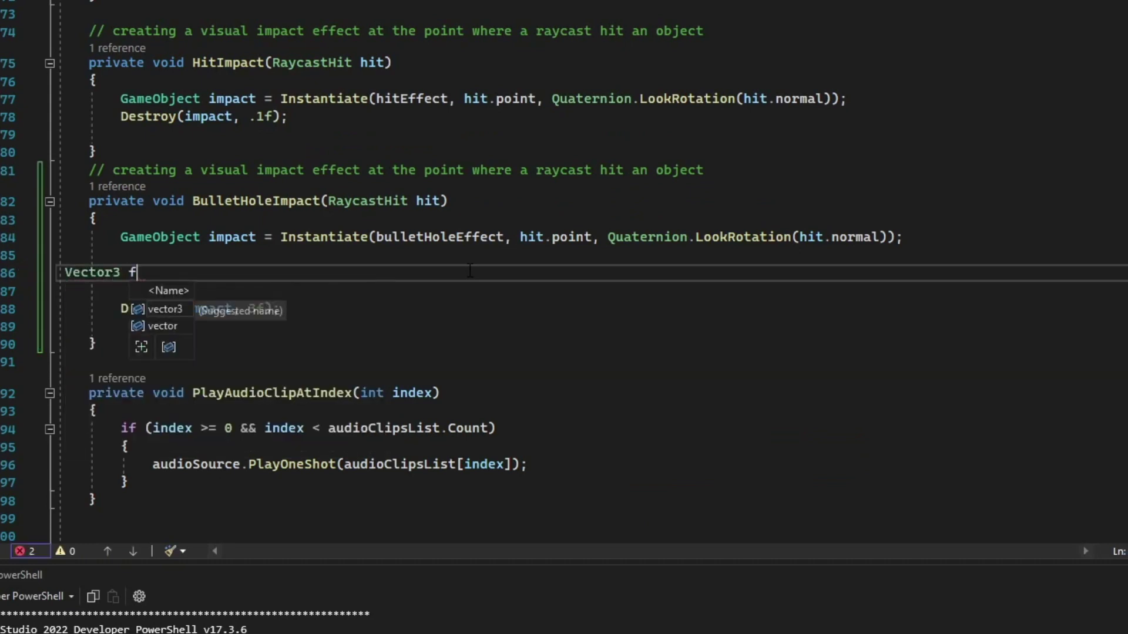
{"action": "type", "text": "orward"}
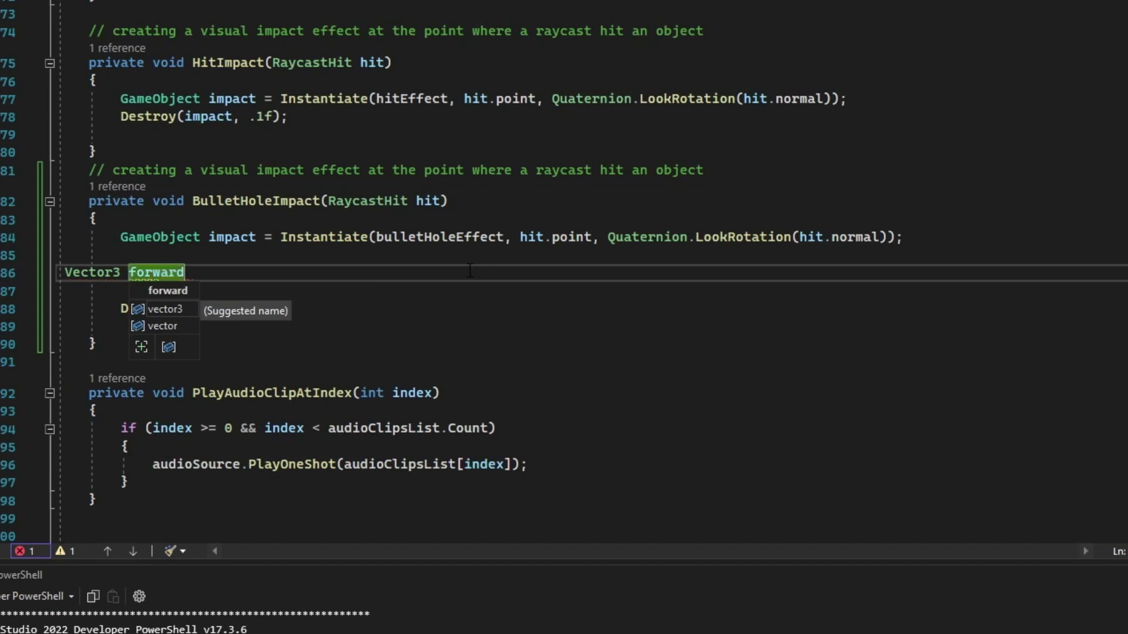
{"action": "type", "text": "Vector"}
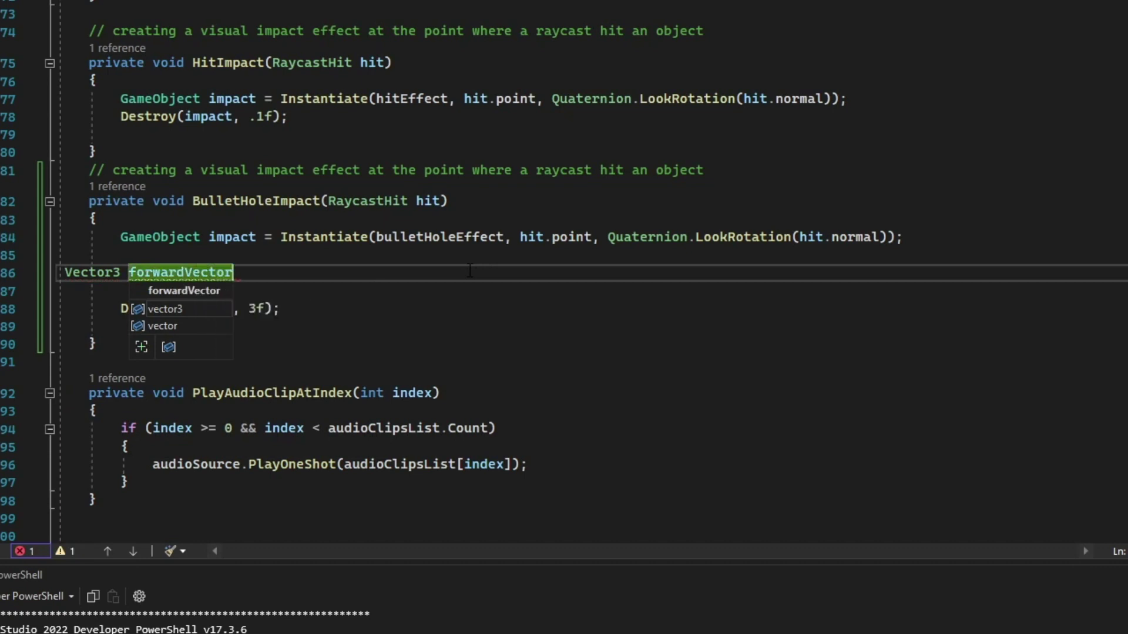
{"action": "type", "text": " ="}
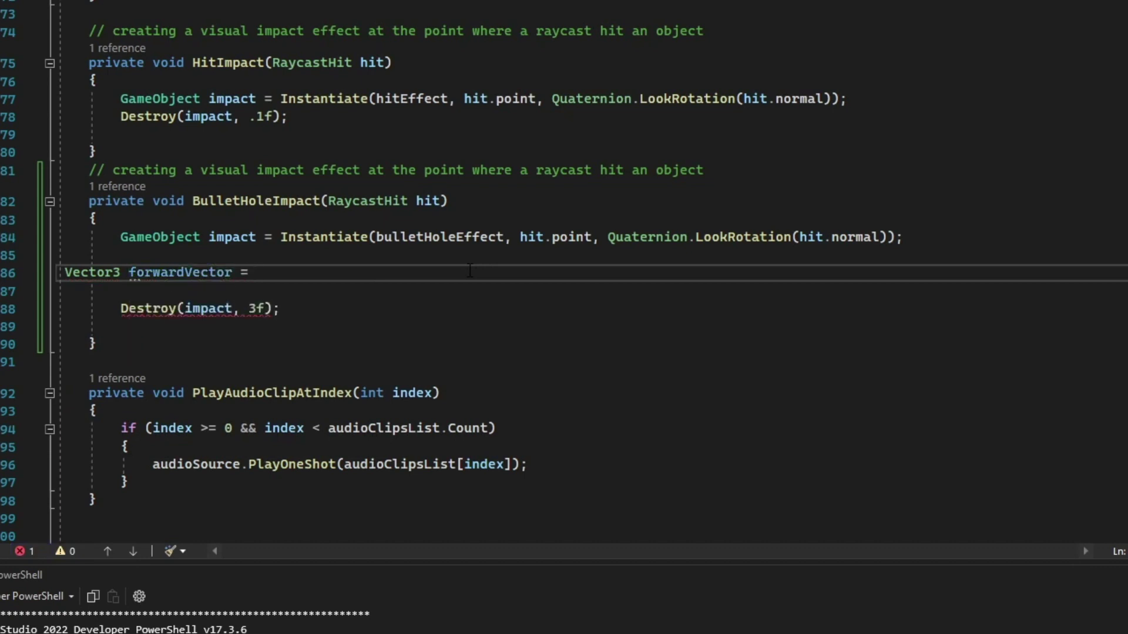
{"action": "type", "text": " impac"}
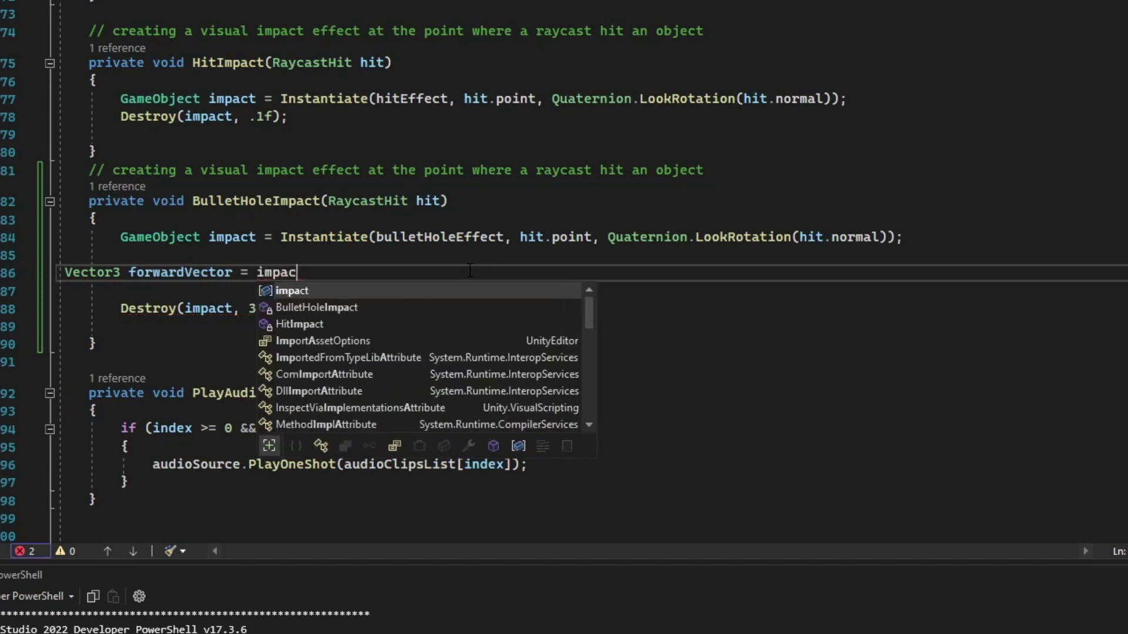
{"action": "type", "text": "t.tra"}
{"action": "key", "text": "Tab"}
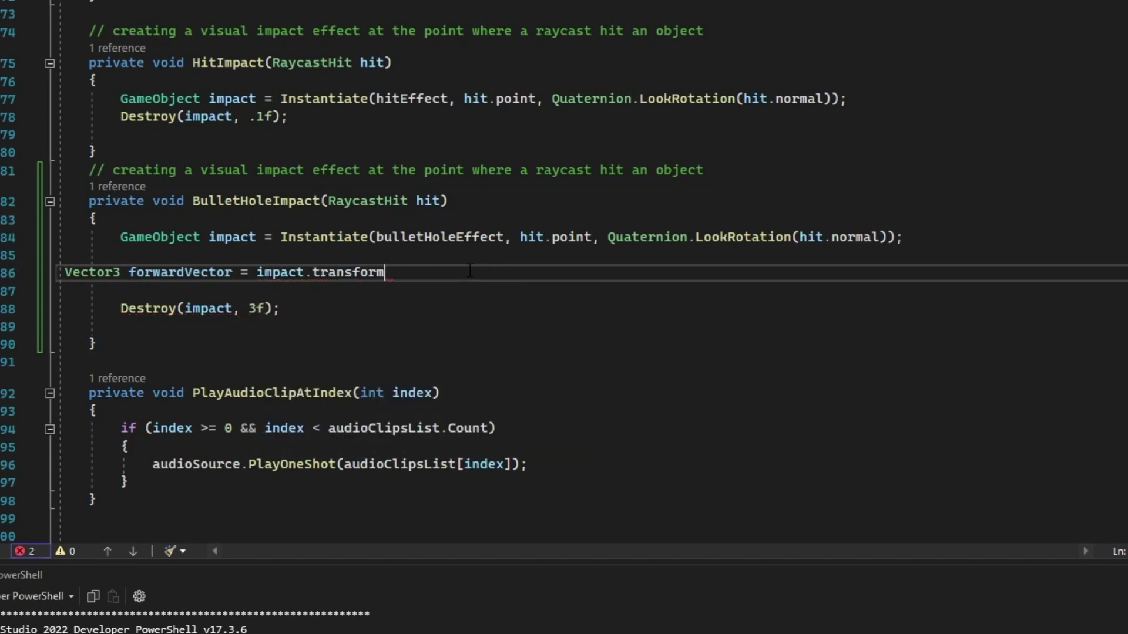
{"action": "type", "text": ".for"}
{"action": "key", "text": "Tab"}
{"action": "type", "text": ";"}
{"action": "key", "text": "Return"}
{"action": "key", "text": "Return"}
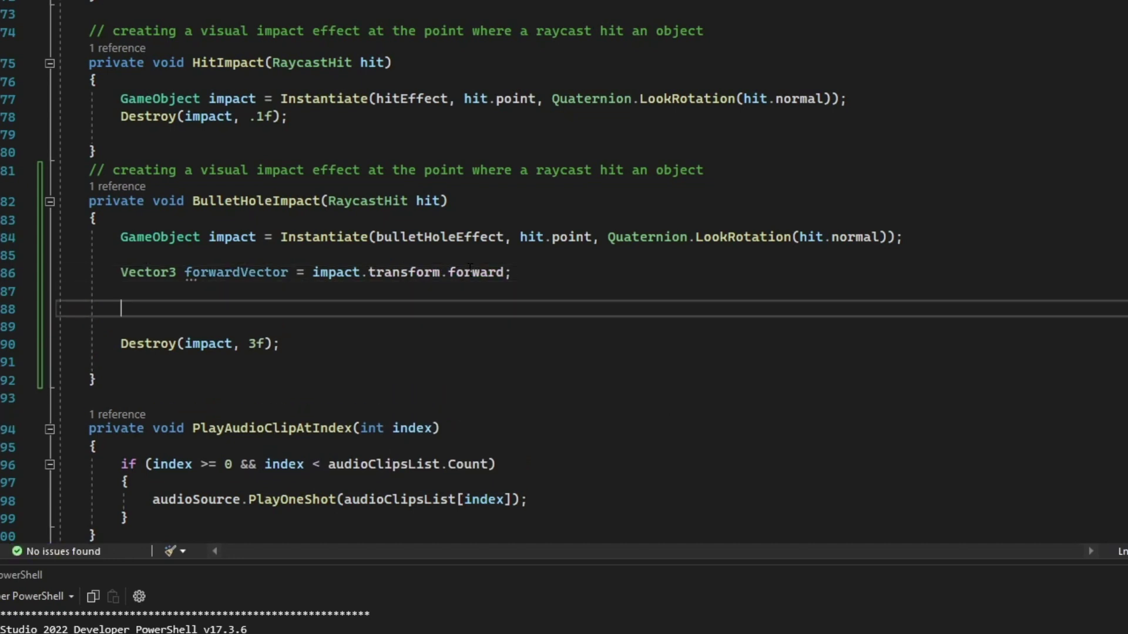
{"action": "type", "text": "impact"}
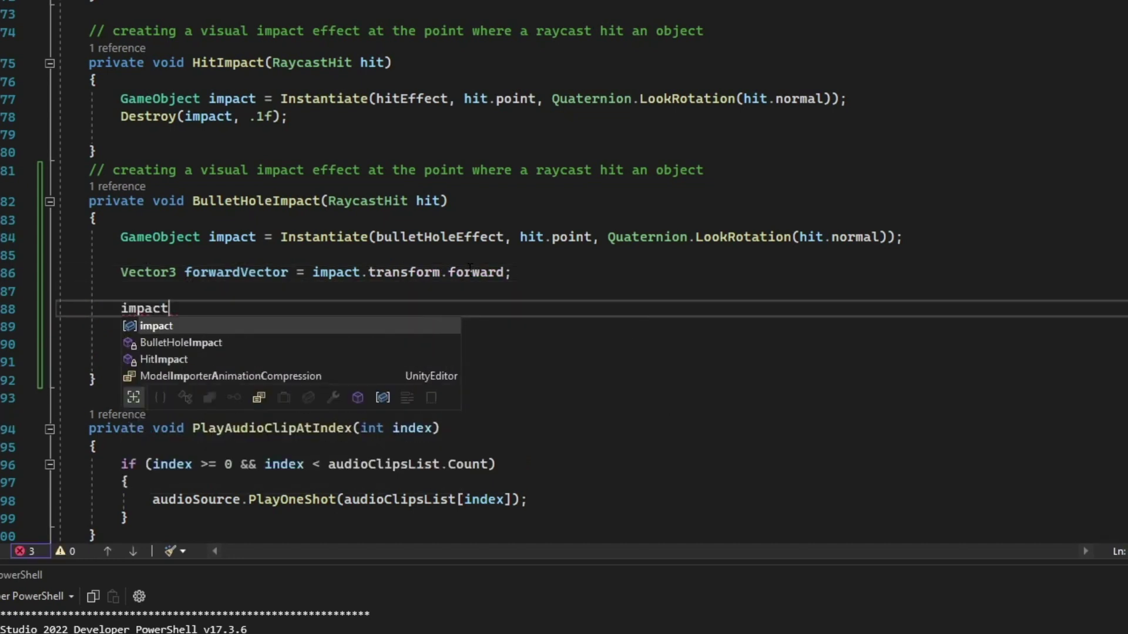
{"action": "type", "text": ".tr"}
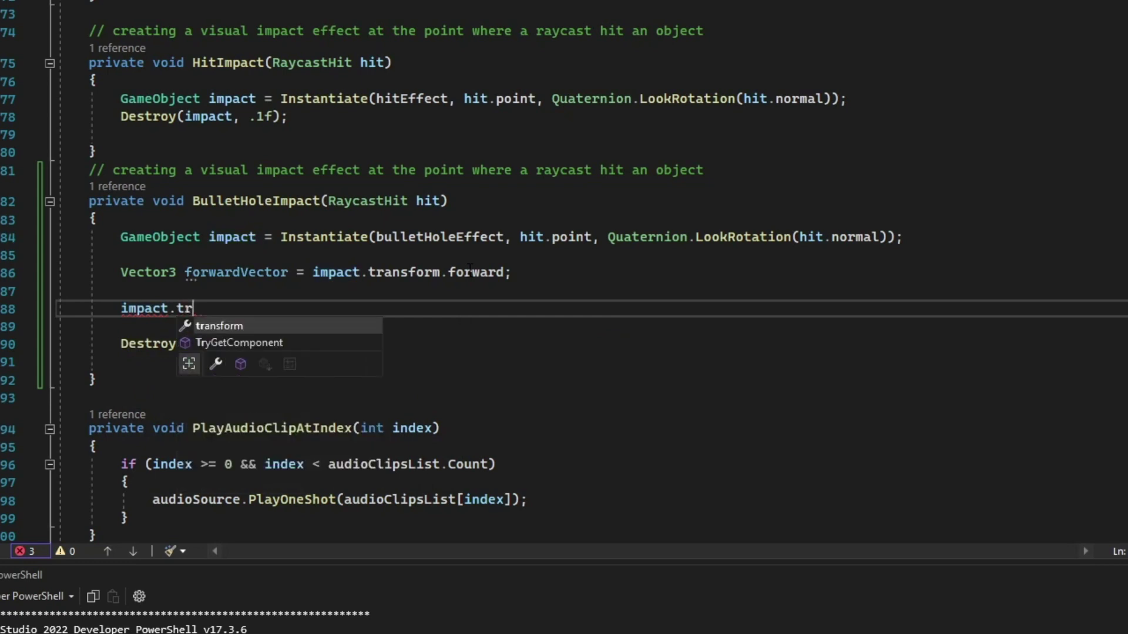
{"action": "type", "text": "ansform."}
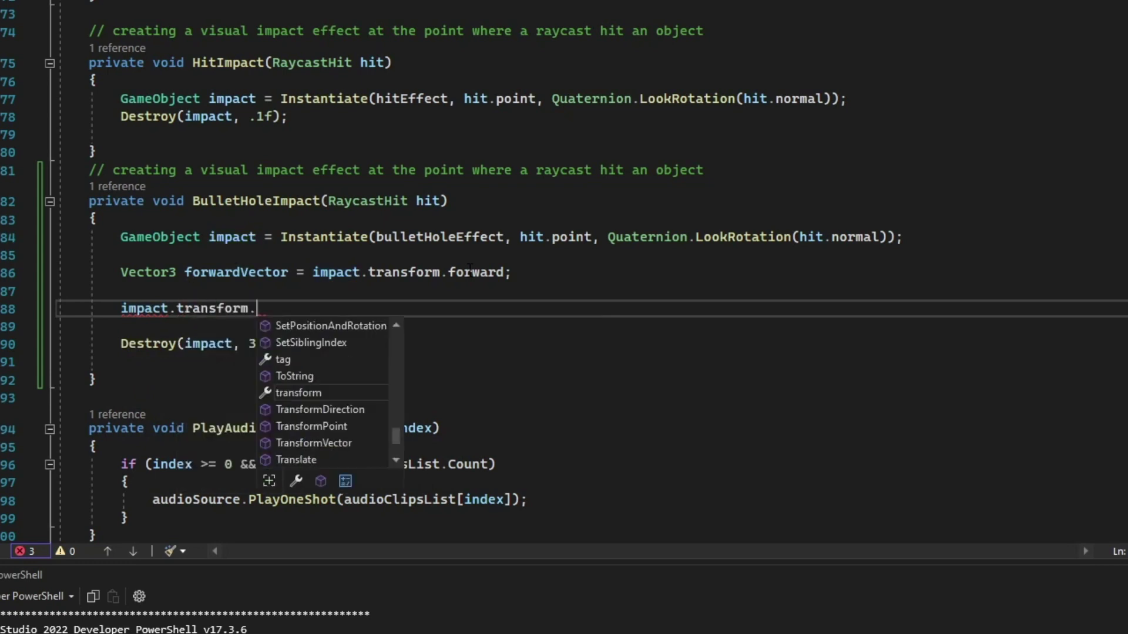
{"action": "type", "text": "Tra"}
Complete the Translate call on the bullet hole and paste in forwardVector as its argument.
{"action": "key", "text": "Tab"}
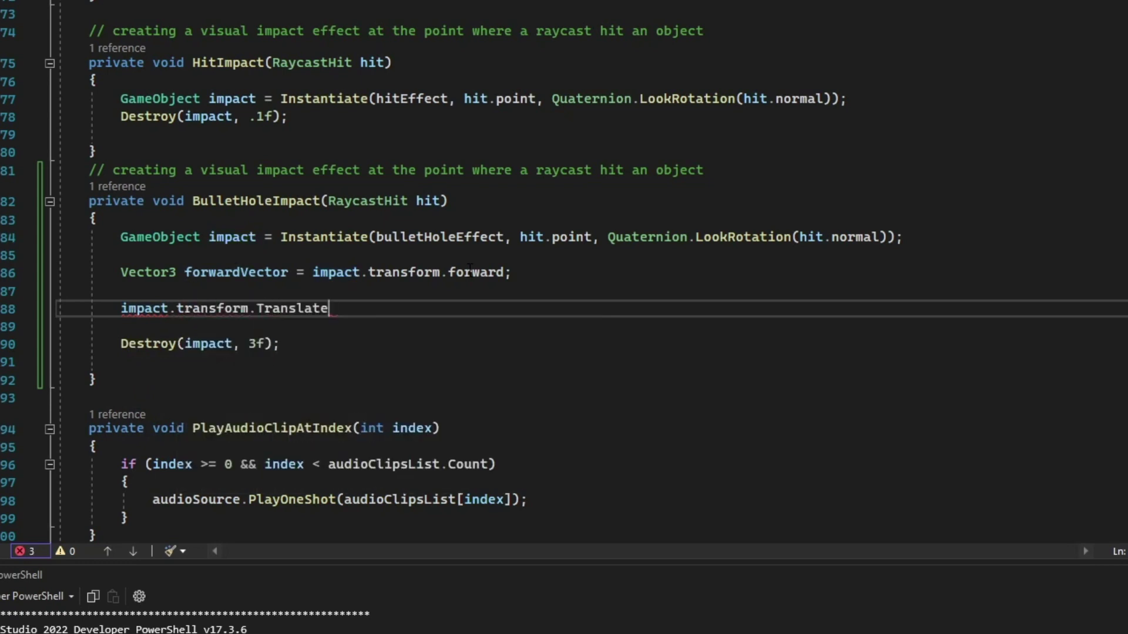
{"action": "type", "text": "("}
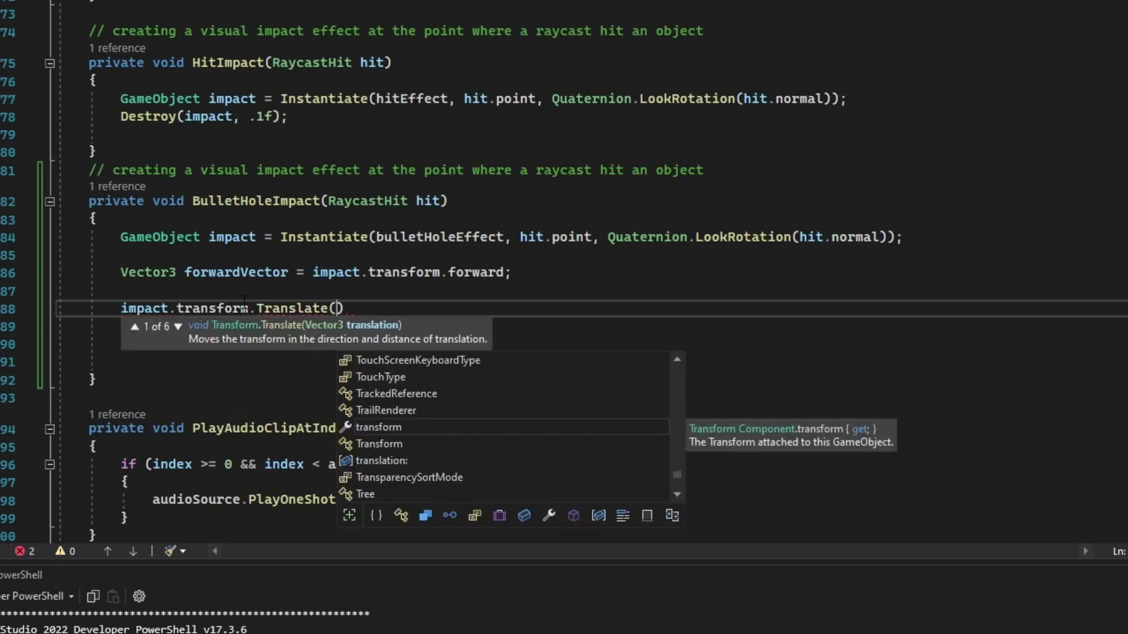
{"action": "left_click", "coordinate": [339, 309]}
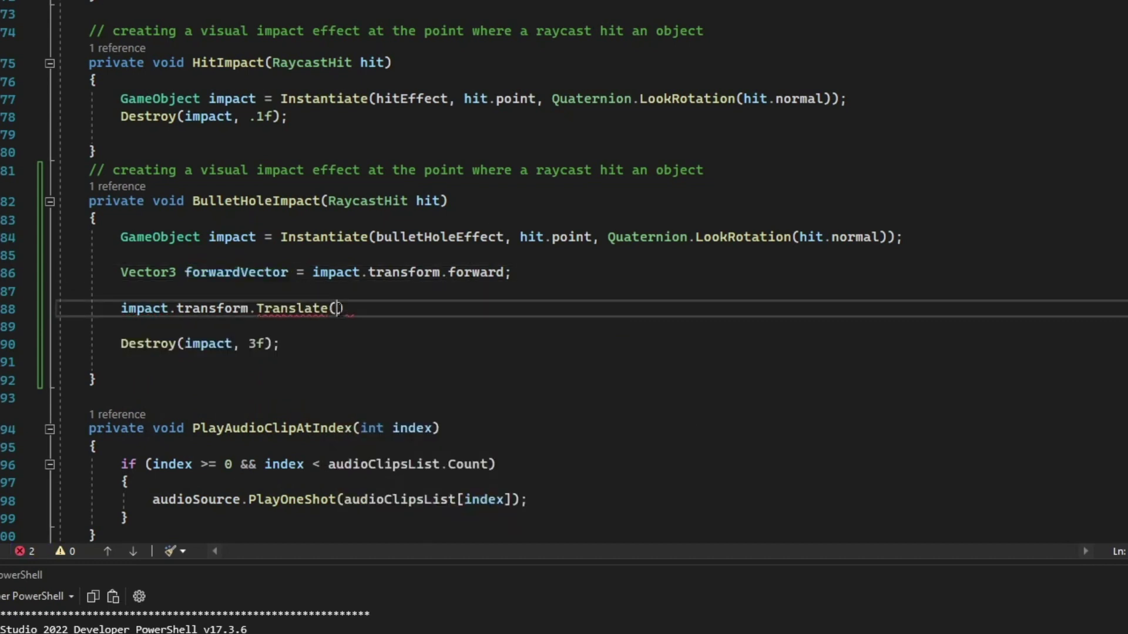
{"action": "type", "text": "forwardVector"}
{"action": "type", "text": " * 0.1f"}
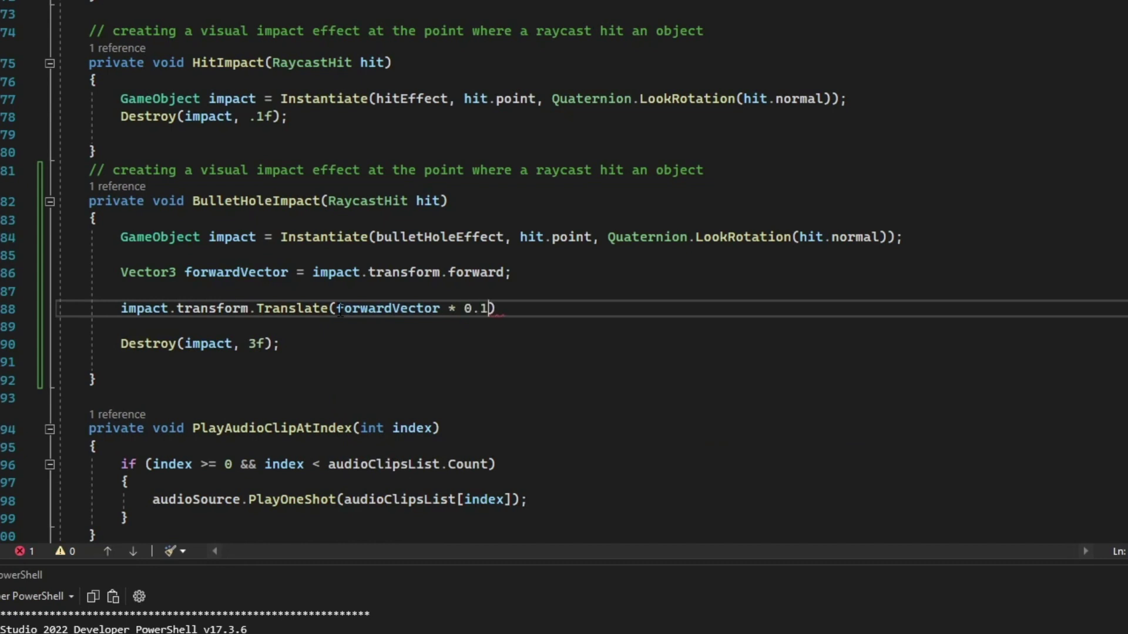
{"action": "type", "text": " ,"}
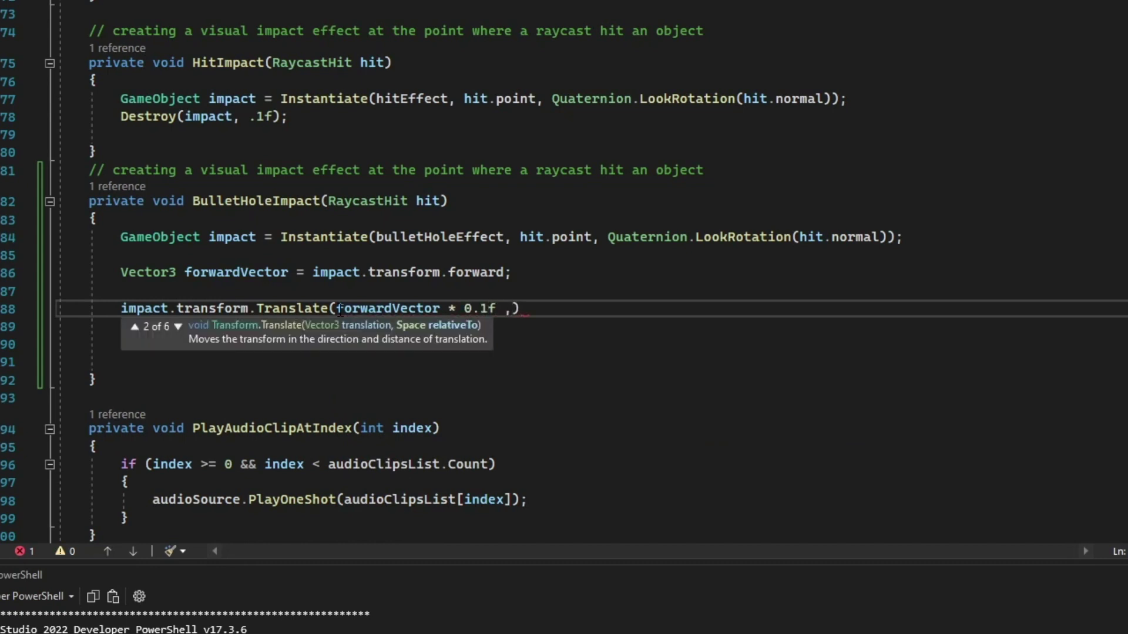
{"action": "type", "text": " Space.w"}
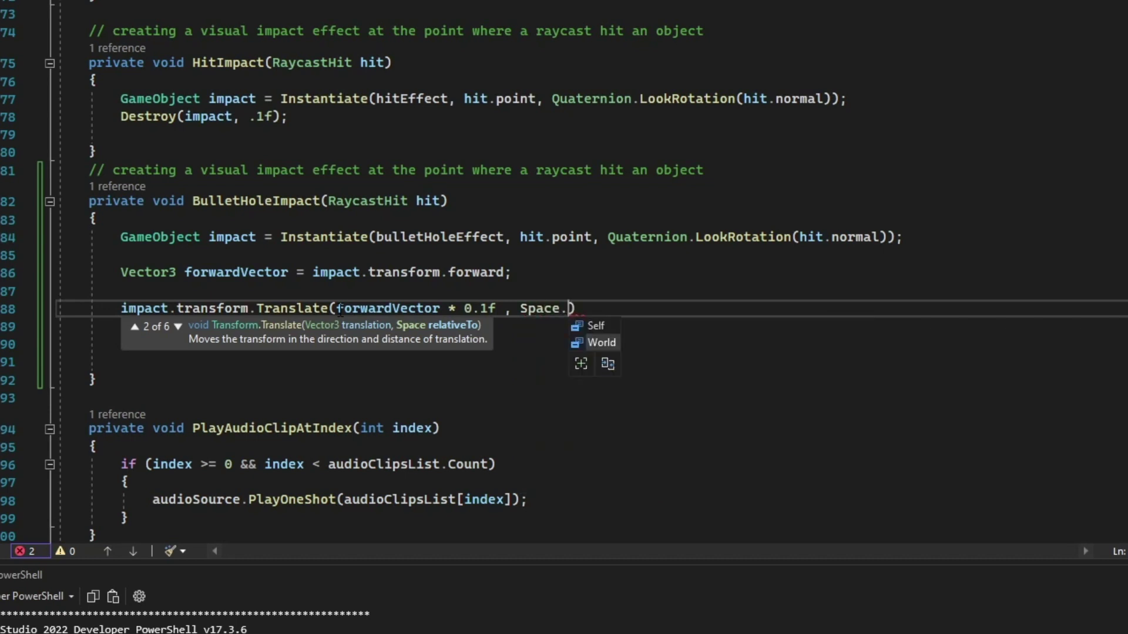